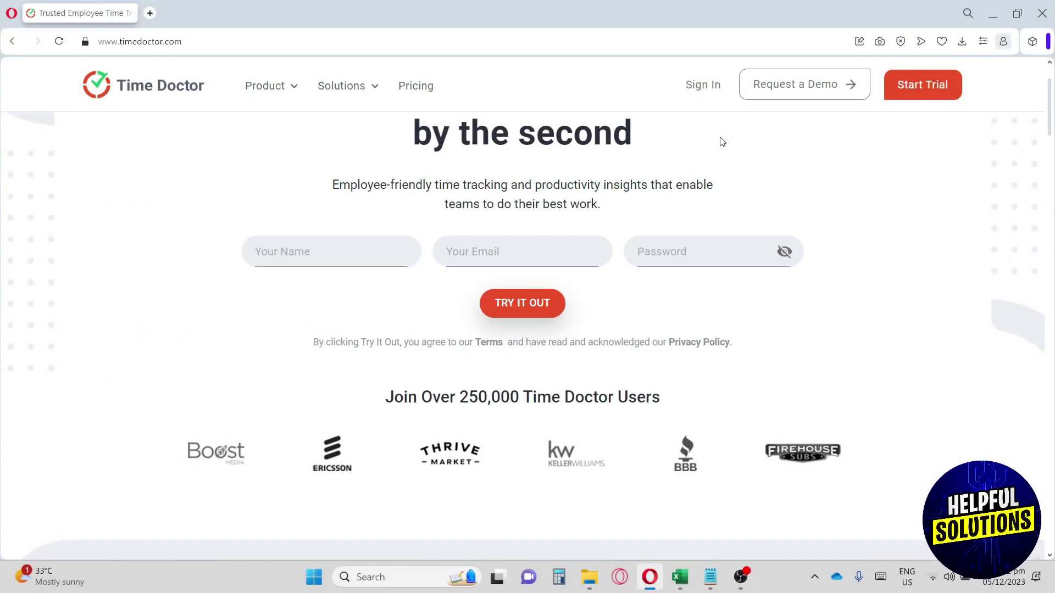
- Browse the Time Doctor website and check its full web address
scroll(721, 142, up, 1)
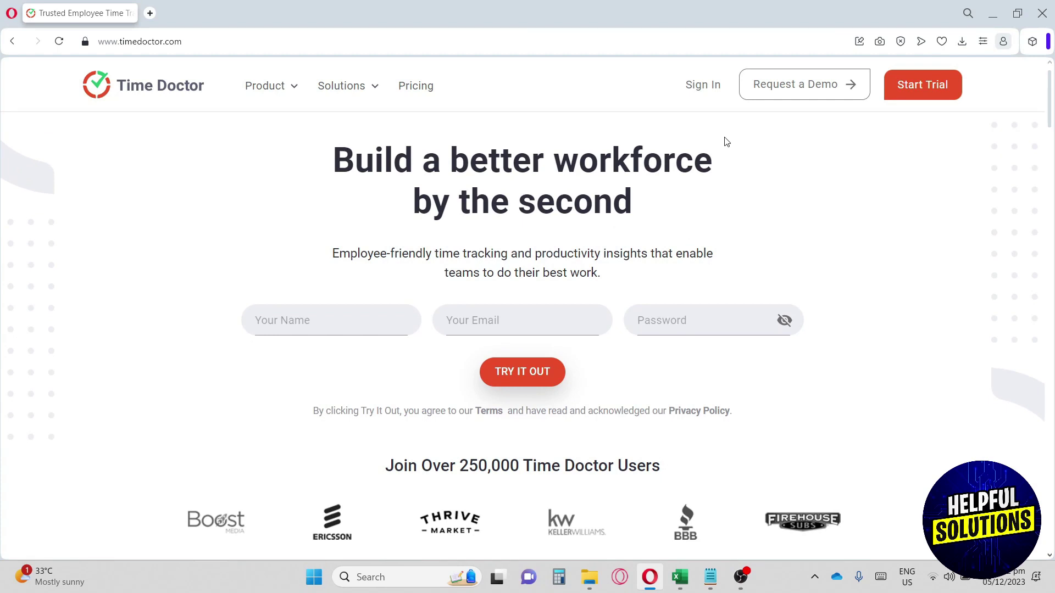
scroll(725, 141, down, 1)
scroll(726, 141, down, 2)
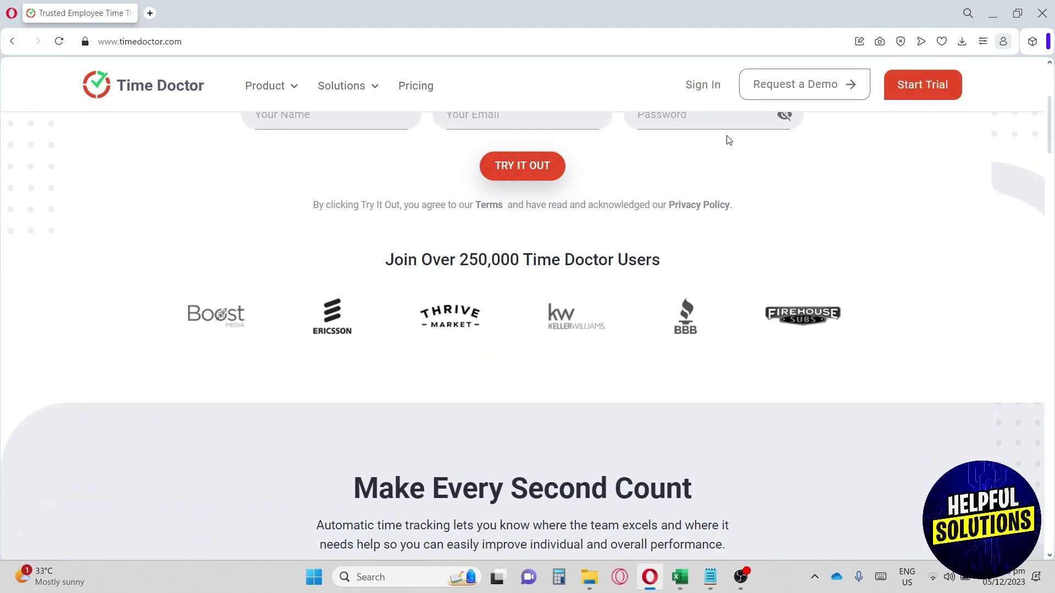
scroll(728, 141, down, 1)
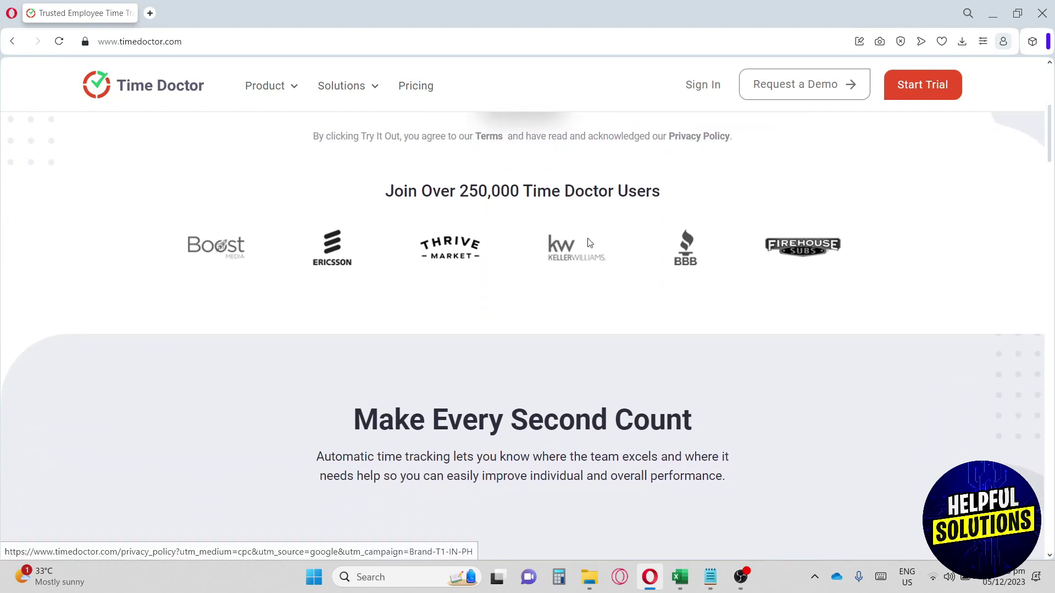
scroll(217, 207, up, 5)
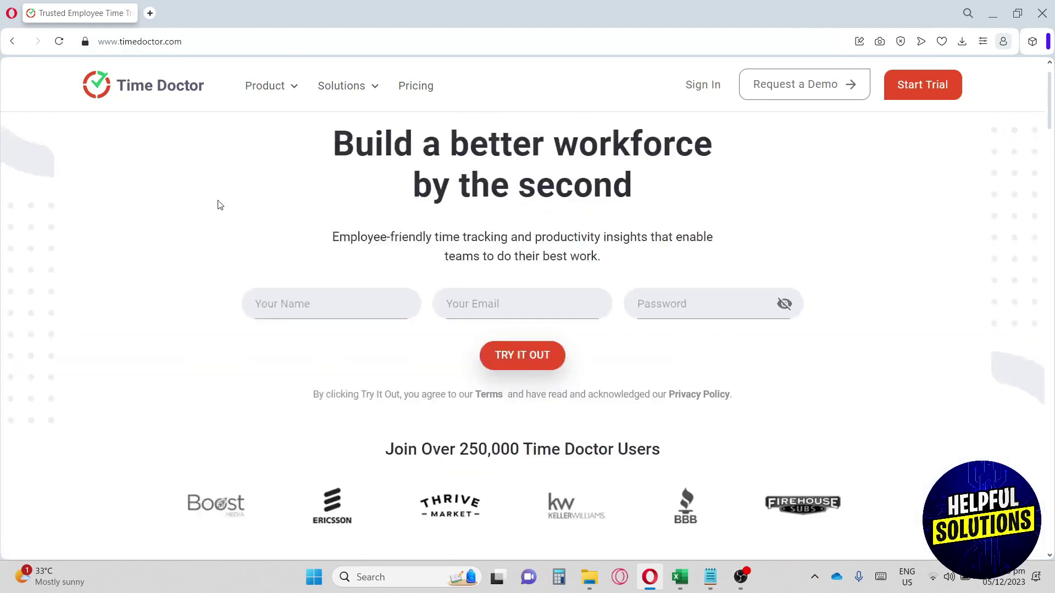
click(149, 46)
click(158, 207)
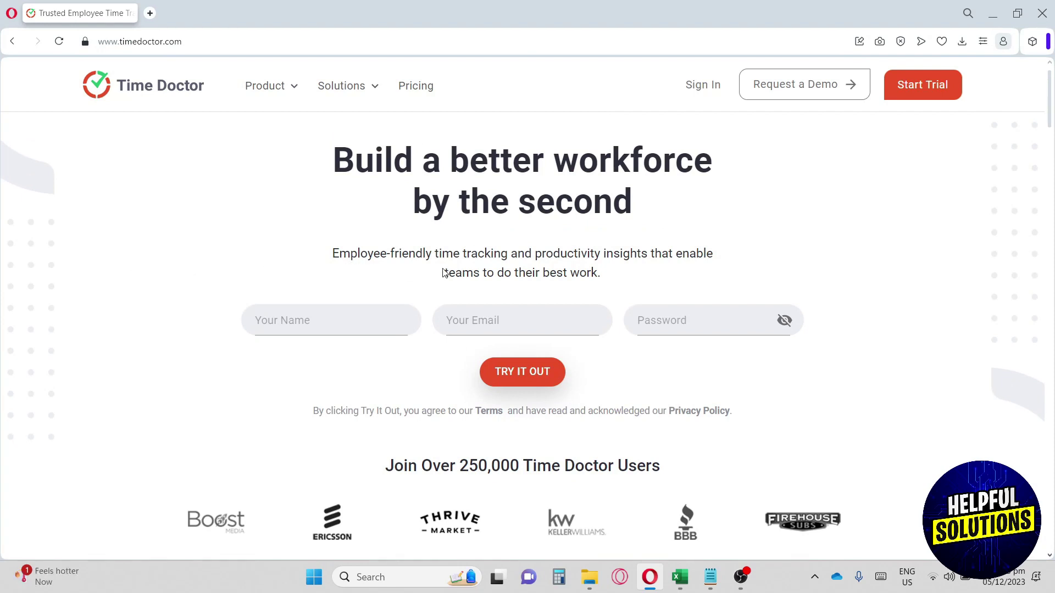
scroll(446, 273, down, 2)
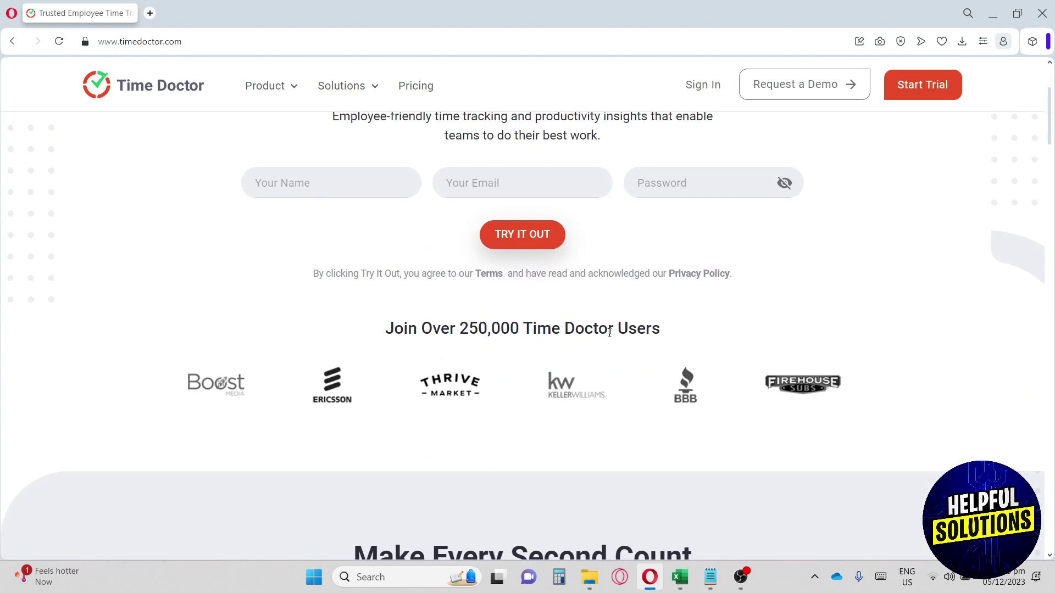
scroll(611, 331, down, 4)
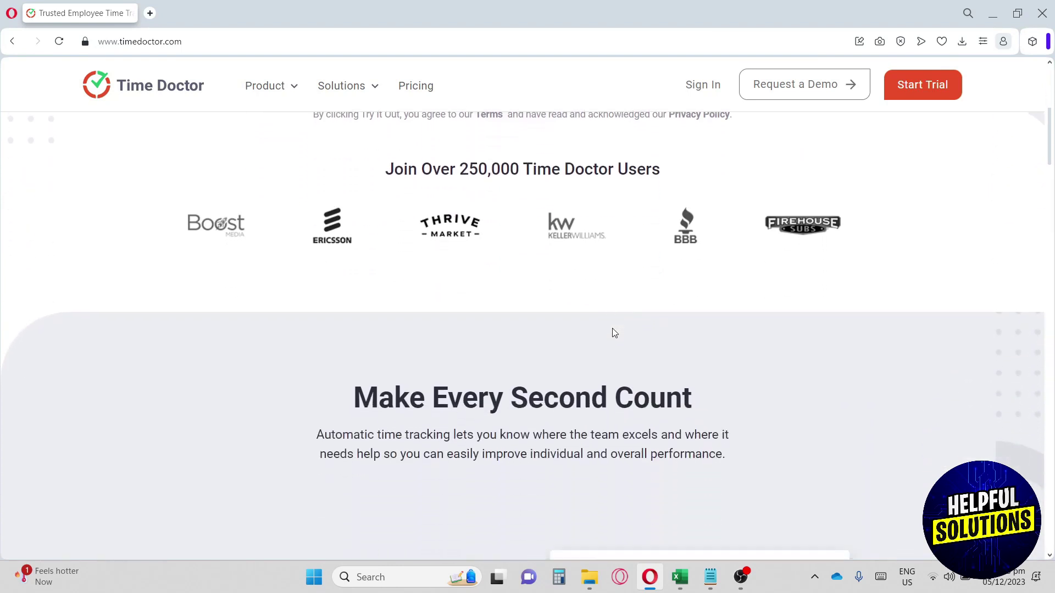
scroll(612, 328, down, 9)
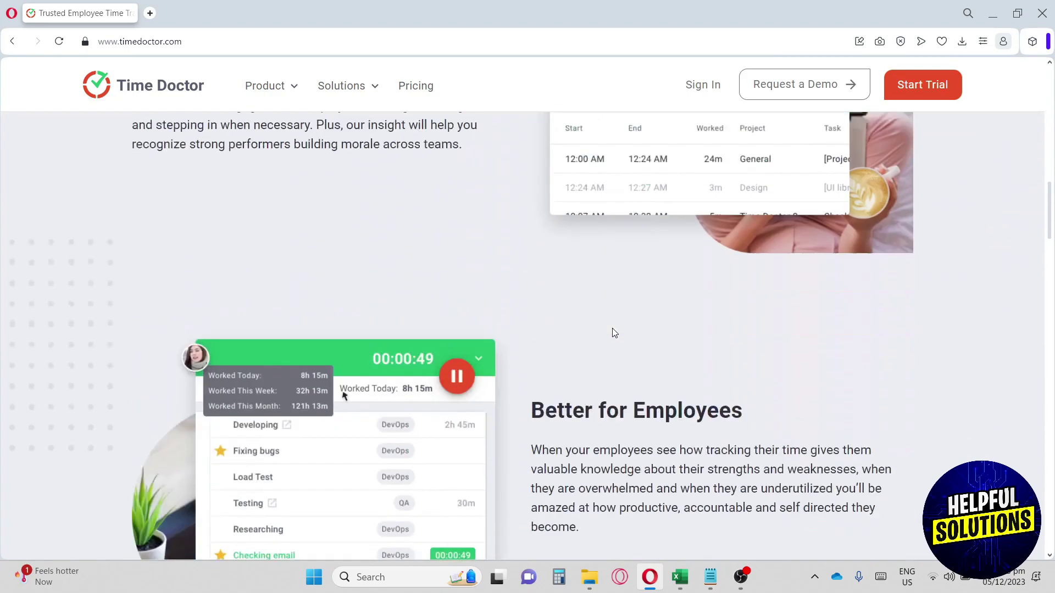
scroll(613, 330, down, 10)
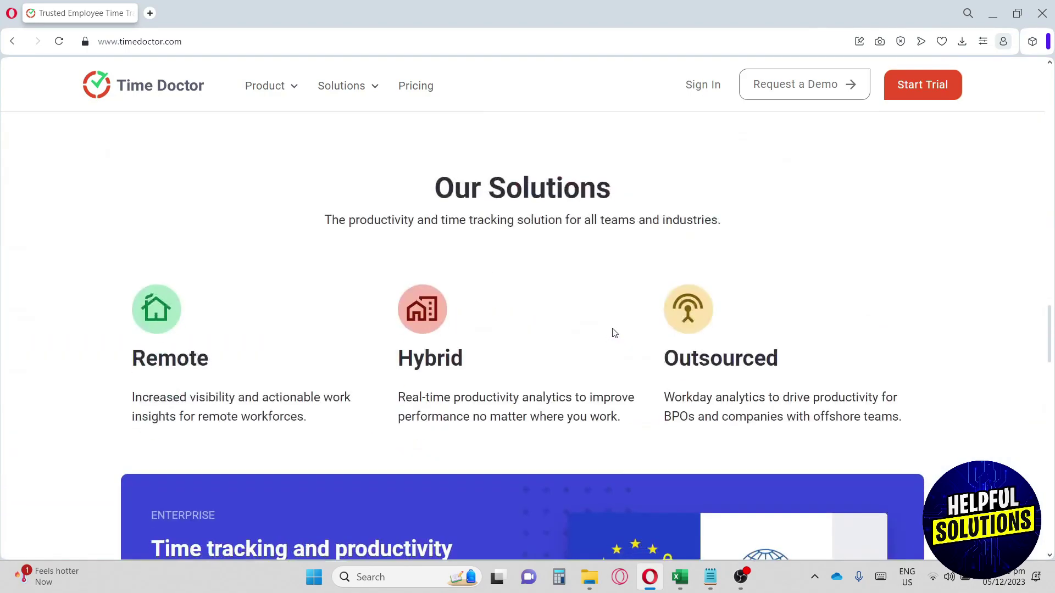
scroll(614, 333, down, 15)
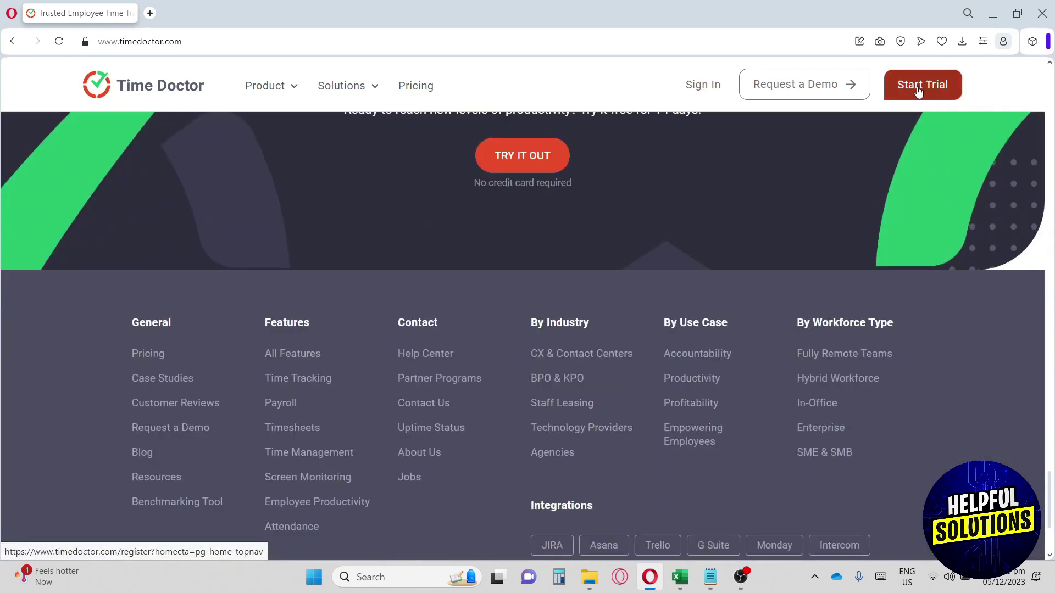
- Start a free trial via Google sign-up, choosing Productivity as the challenge and 1-25 people
click(919, 90)
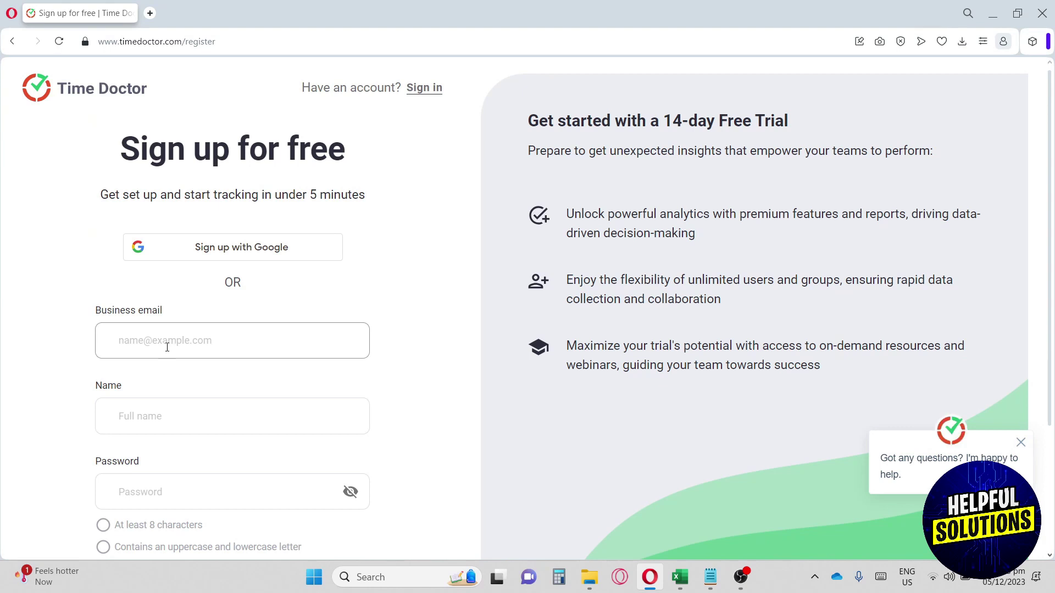
click(263, 254)
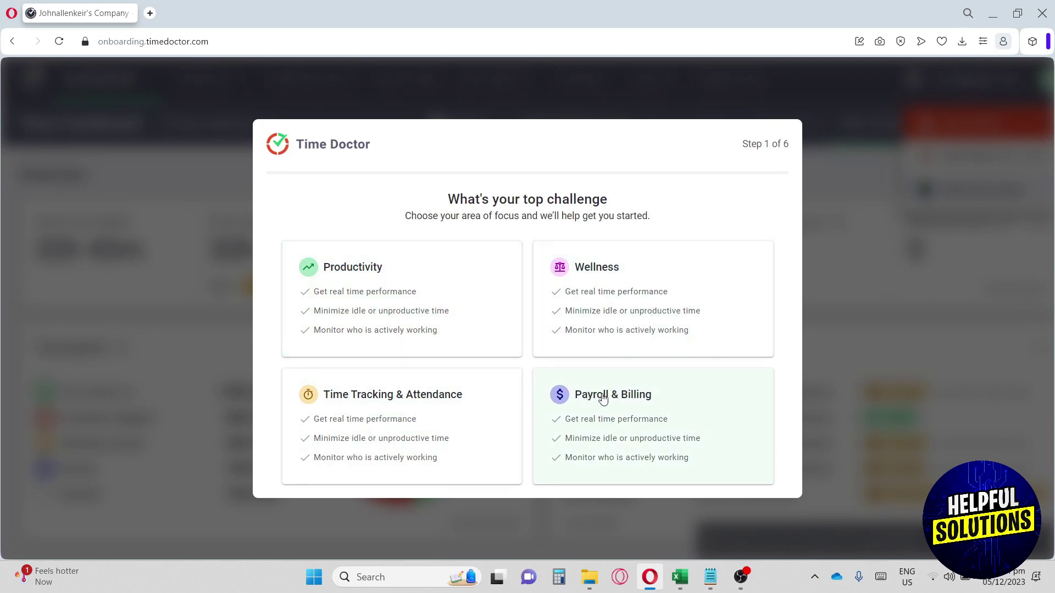
click(381, 289)
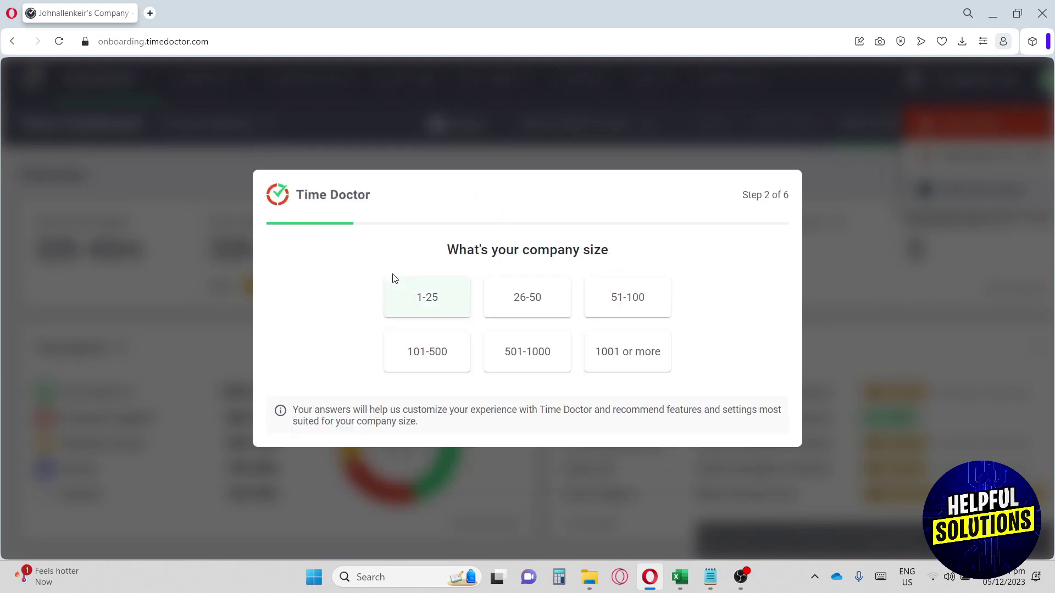
click(423, 305)
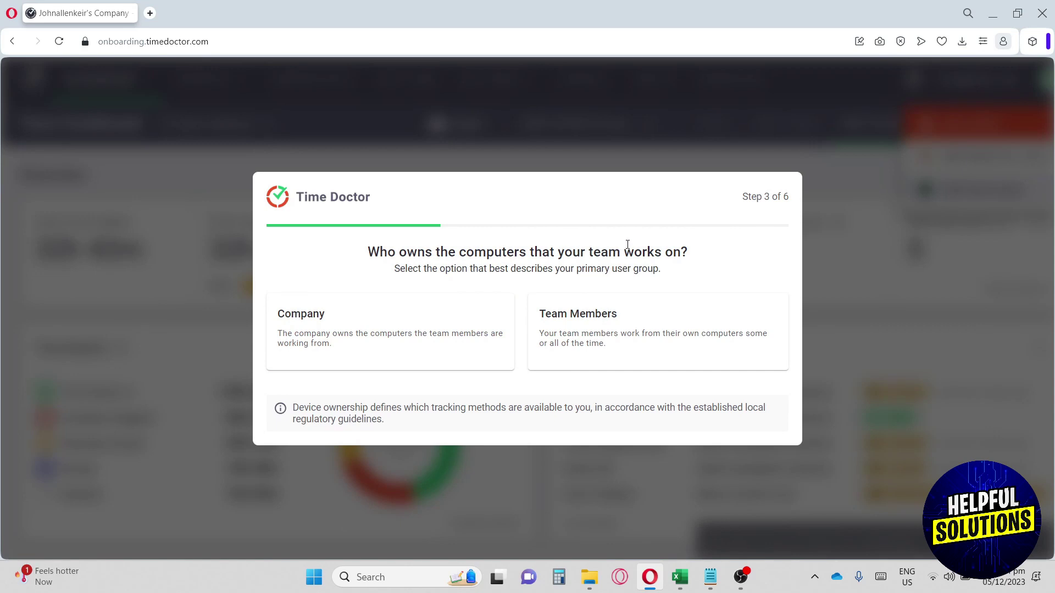
- Mark computers as team-member owned, then enter the first invitee's e-mail with Manager access
click(596, 336)
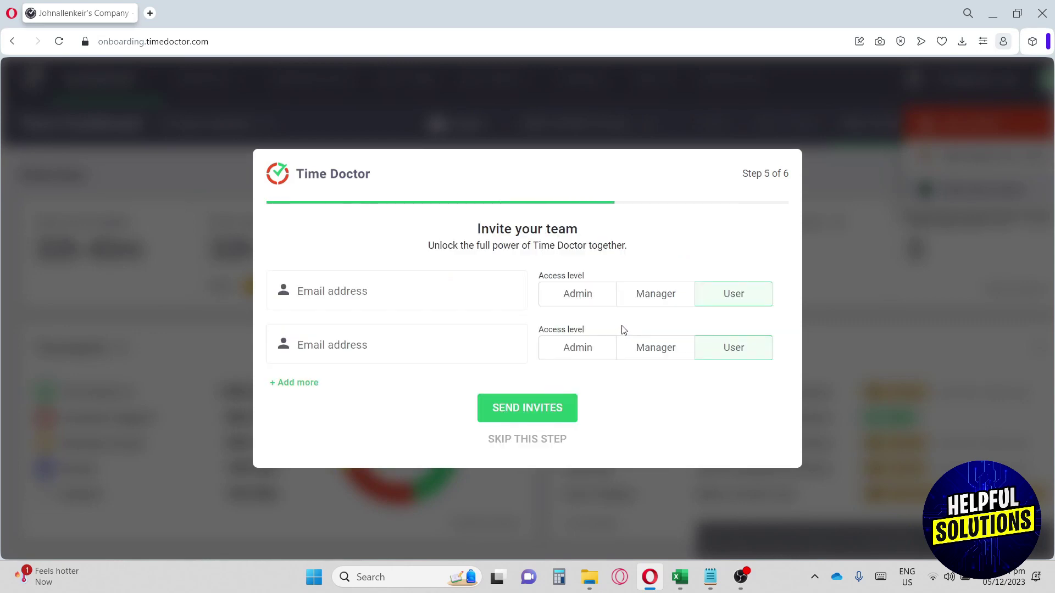
click(394, 293)
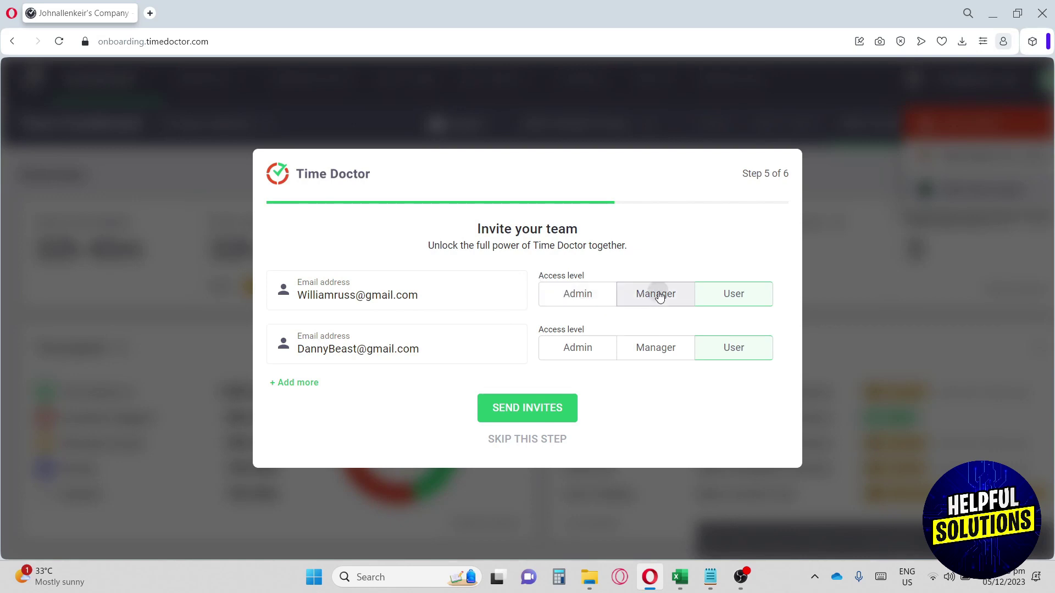
click(658, 295)
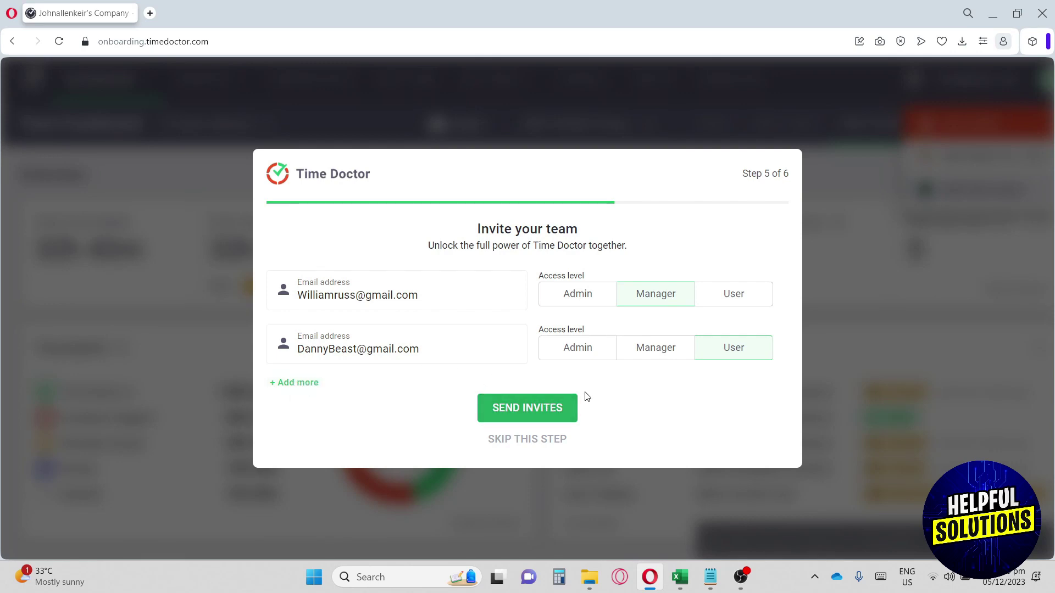
- Send the team invitations and decline the $100 OFF offer to reach the Team Dashboard
click(539, 408)
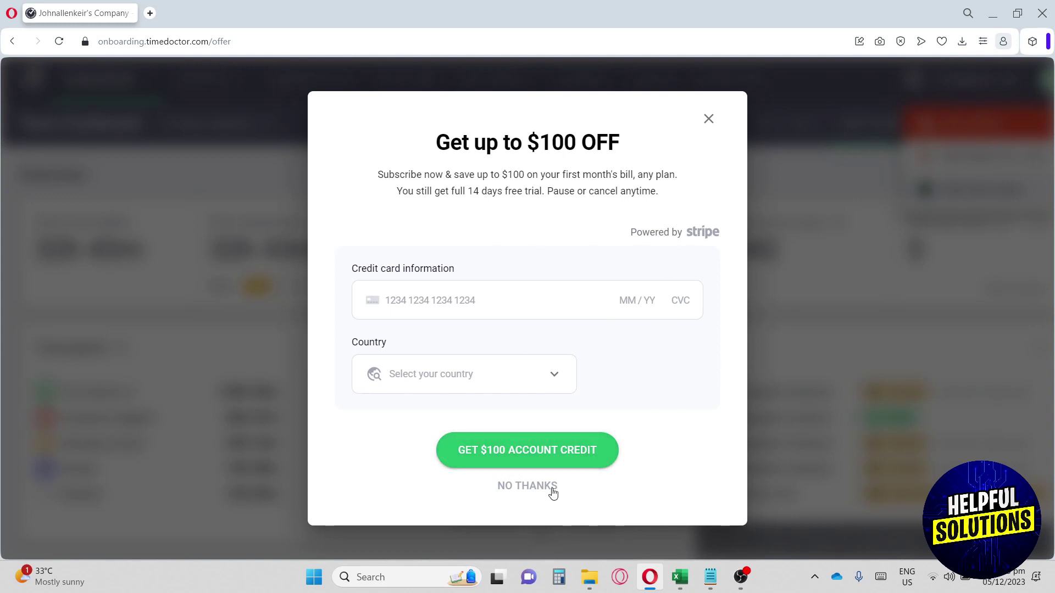
click(518, 489)
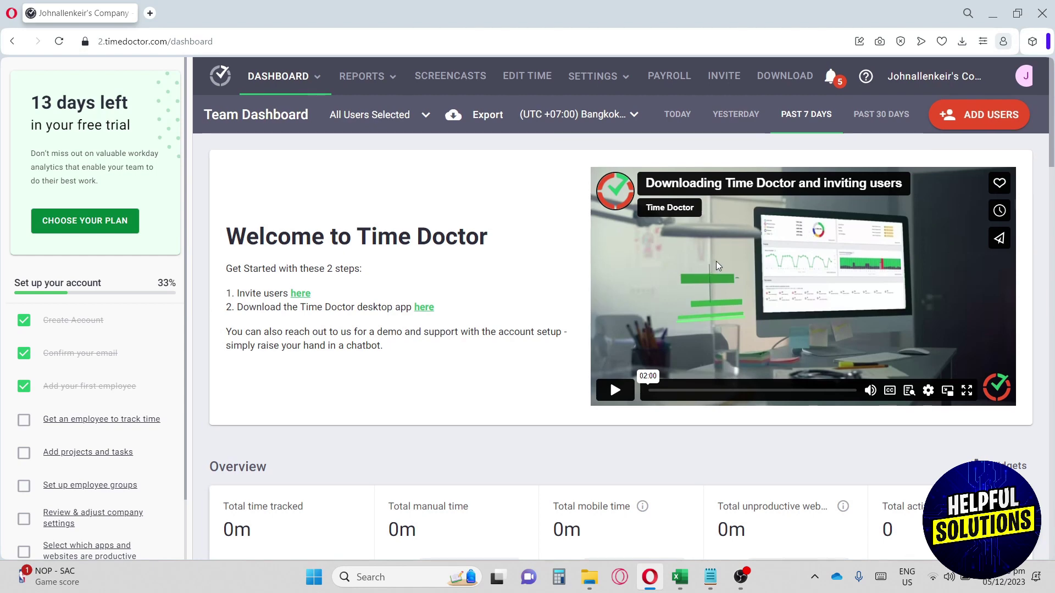
scroll(716, 262, down, 3)
scroll(721, 259, down, 1)
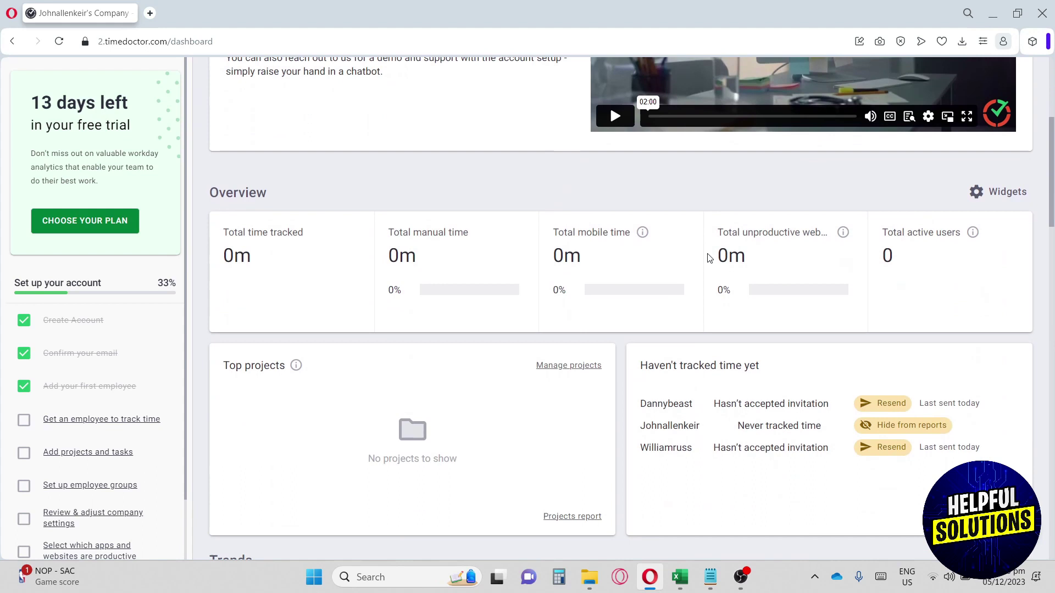
drag(219, 193, 300, 196)
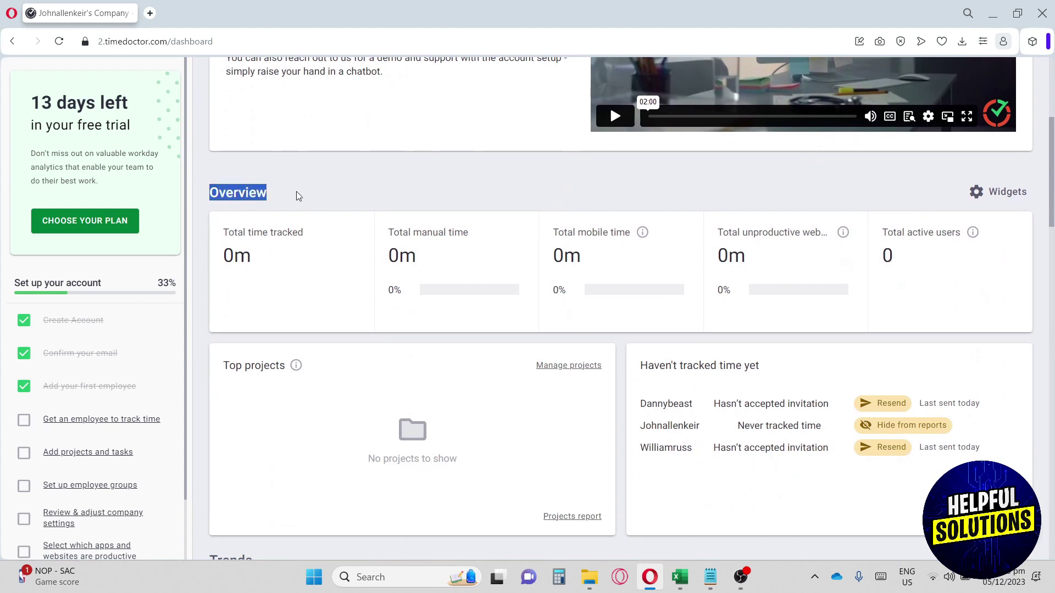
click(302, 216)
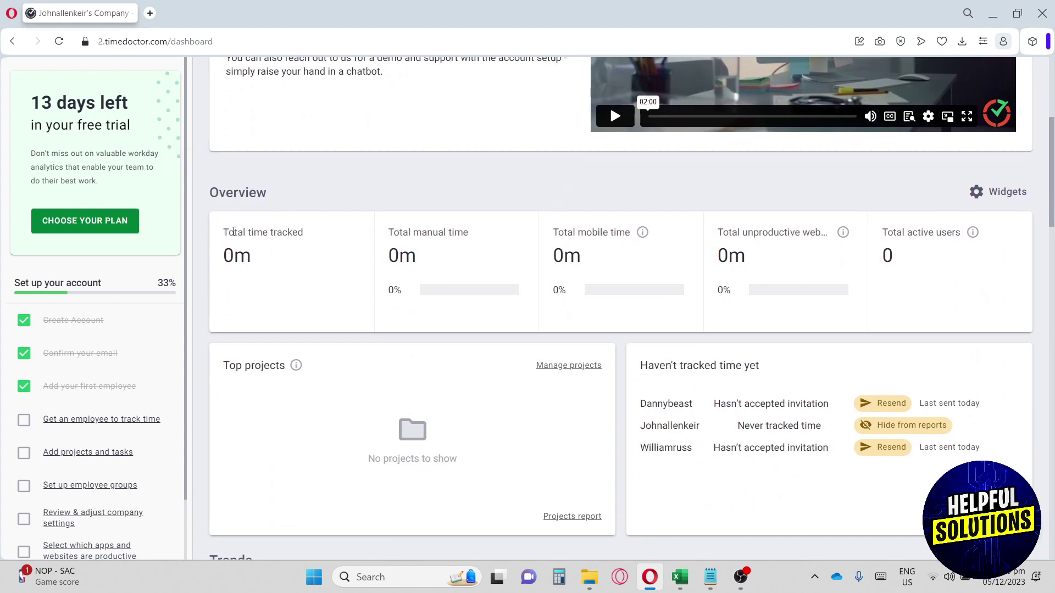
drag(223, 232, 304, 232)
click(389, 235)
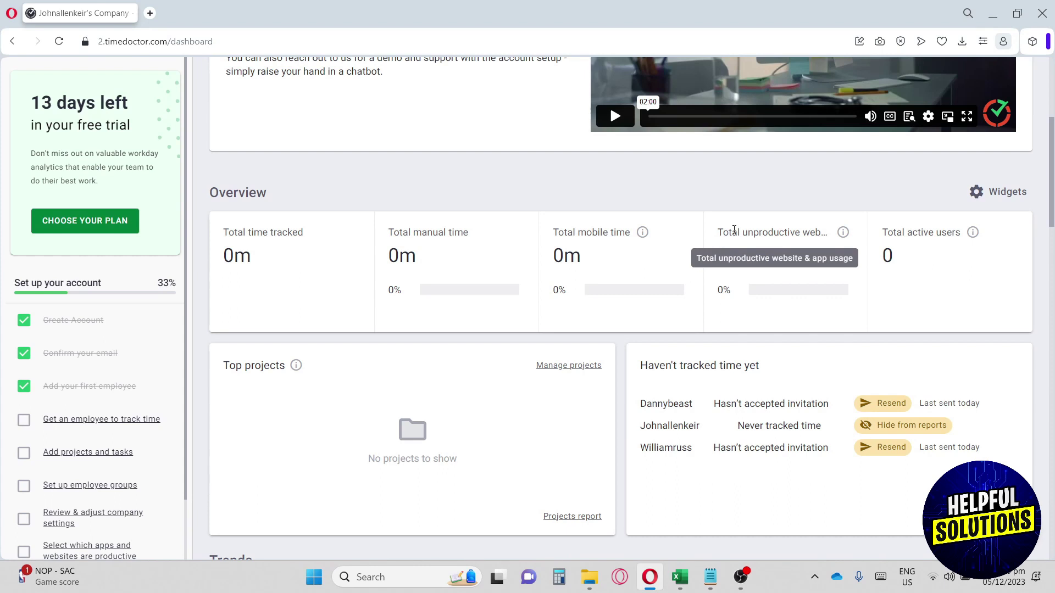
drag(718, 233, 822, 233)
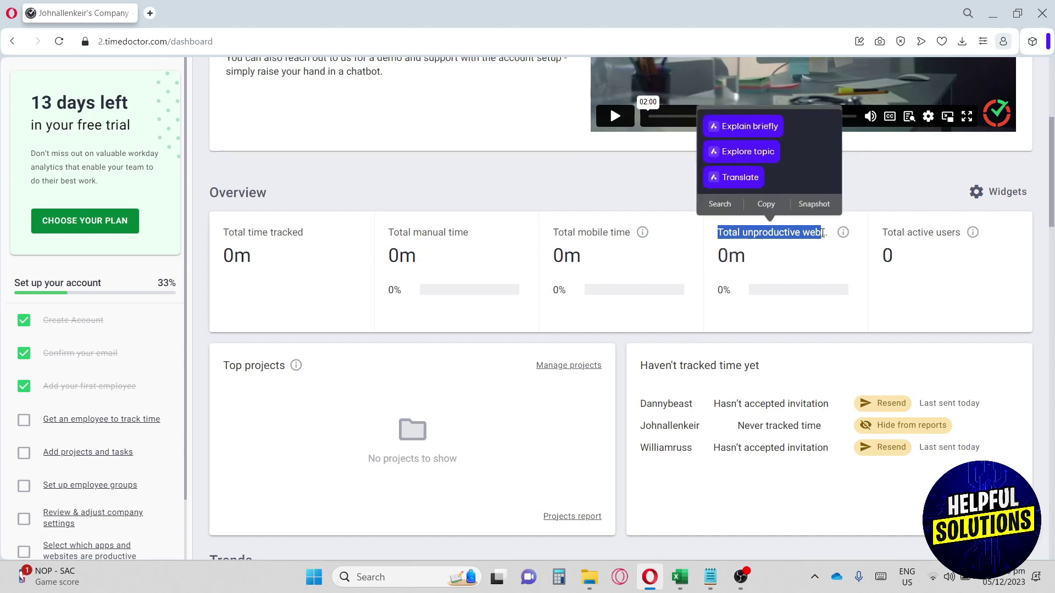
click(945, 231)
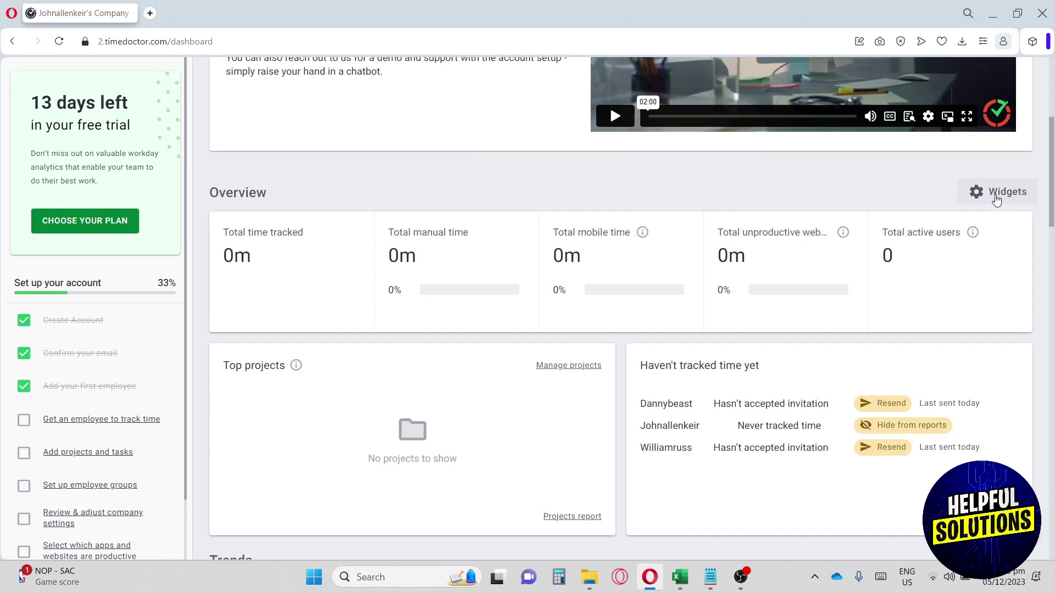
- Toggle the Hours tracked widget off and back on, close the widget list, and view Trends
click(997, 199)
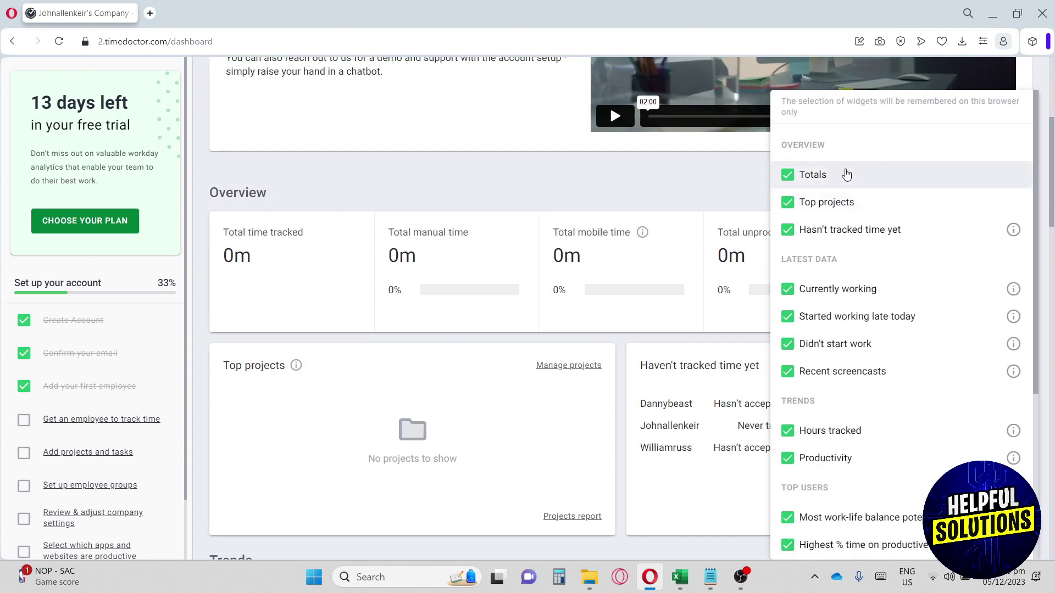
scroll(839, 236, down, 1)
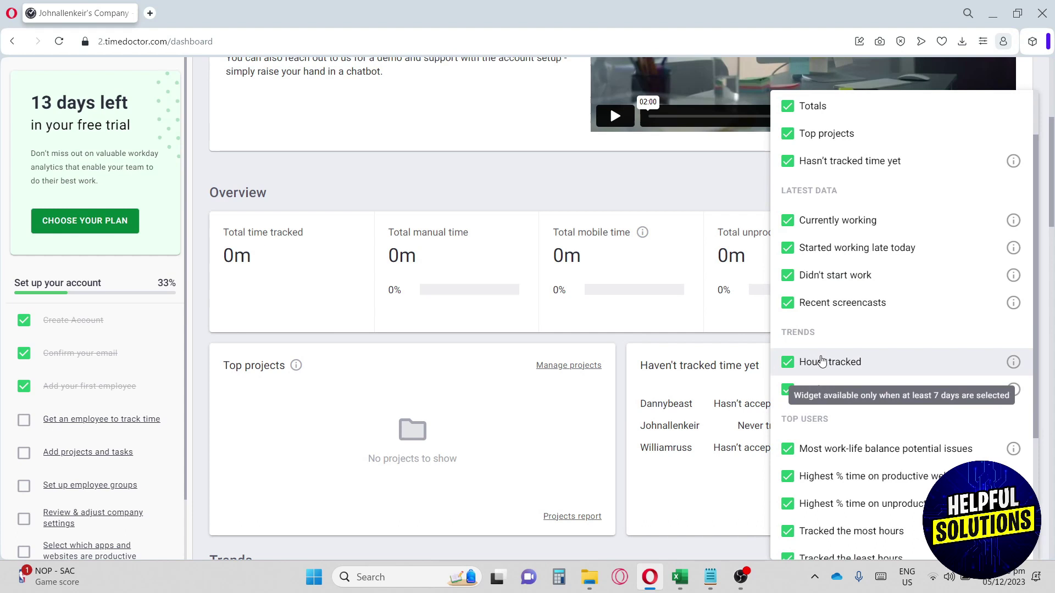
scroll(827, 362, down, 2)
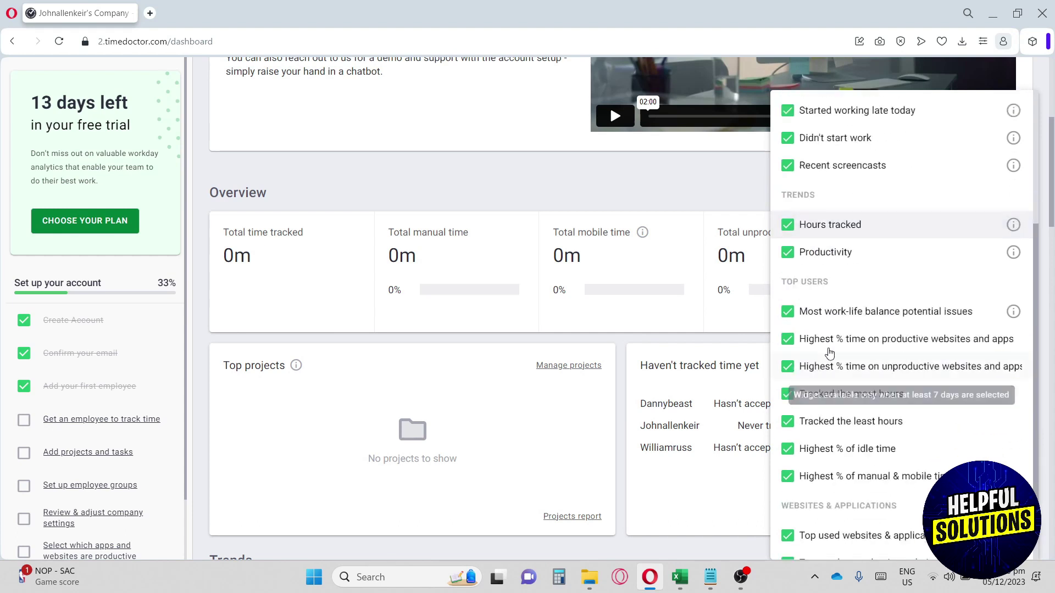
click(810, 226)
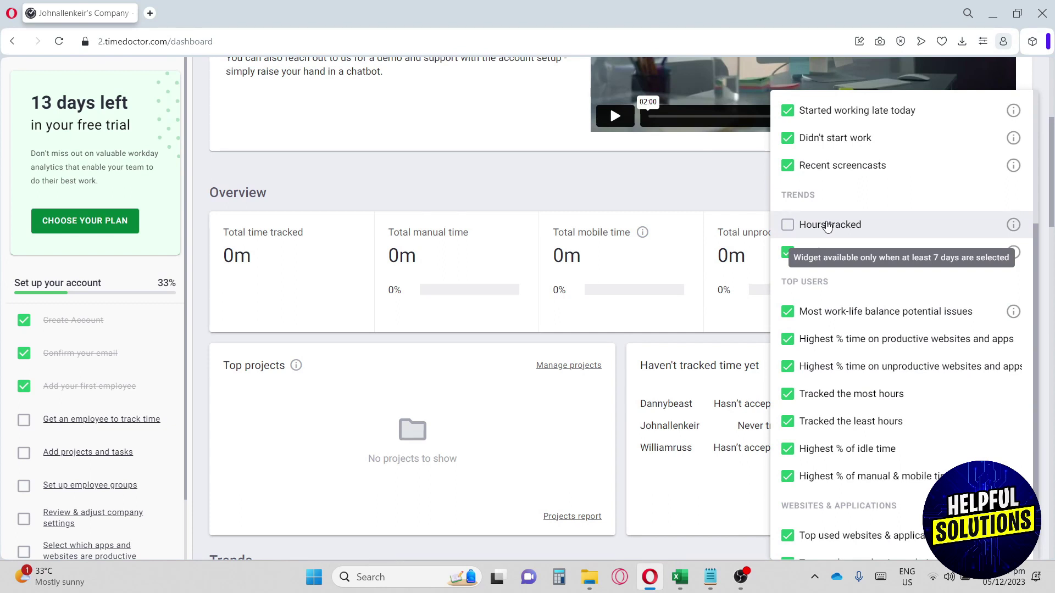
click(835, 226)
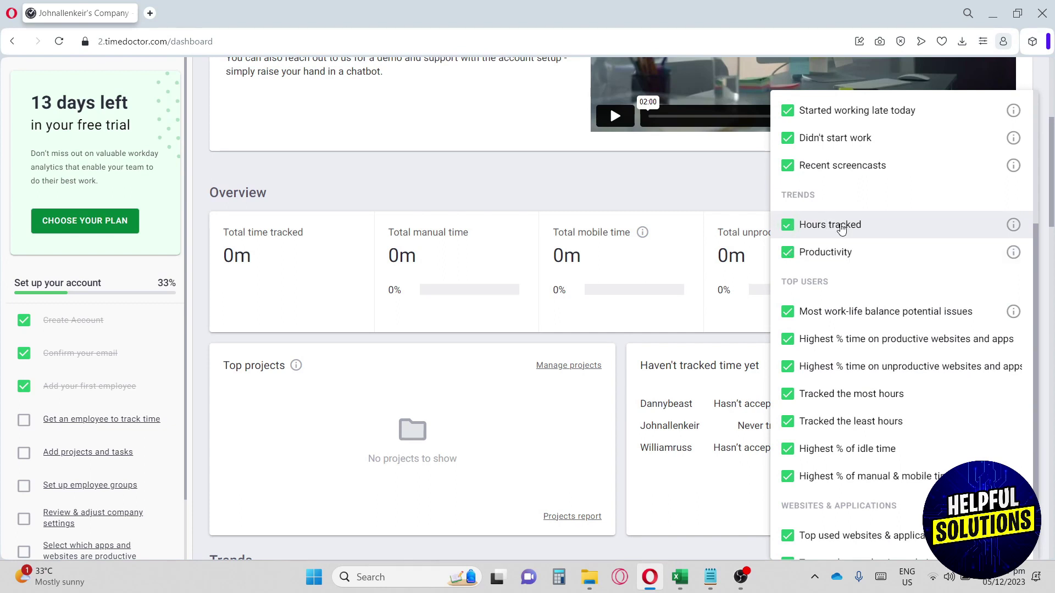
scroll(843, 230, down, 1)
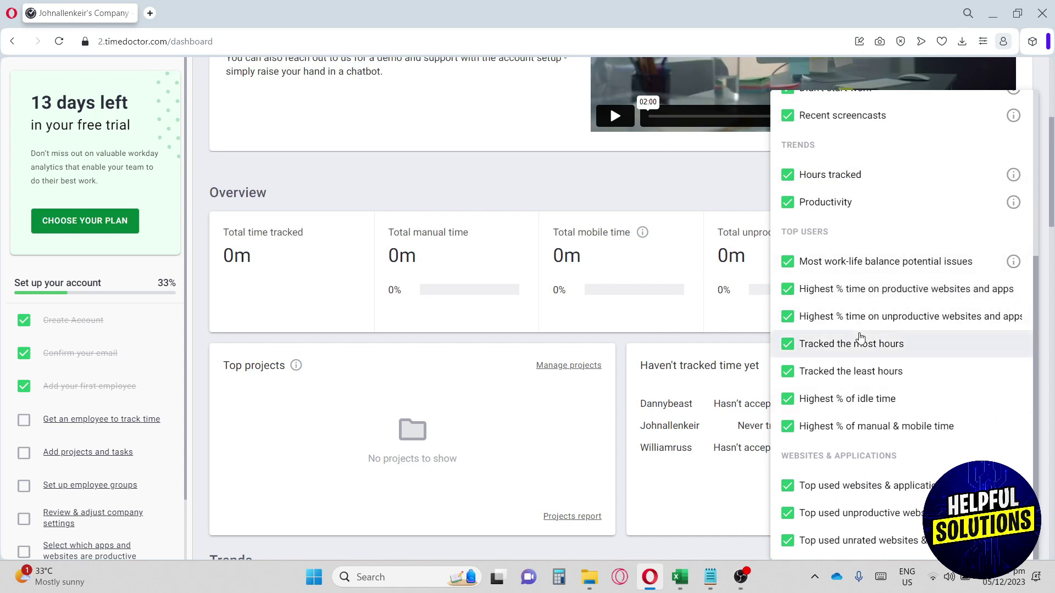
click(666, 173)
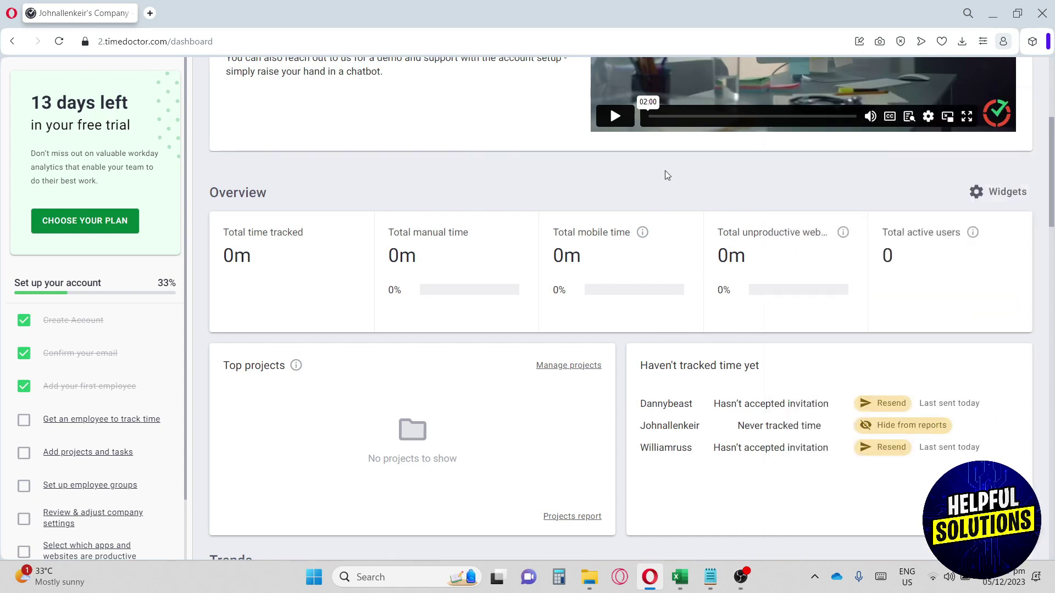
scroll(667, 174, down, 3)
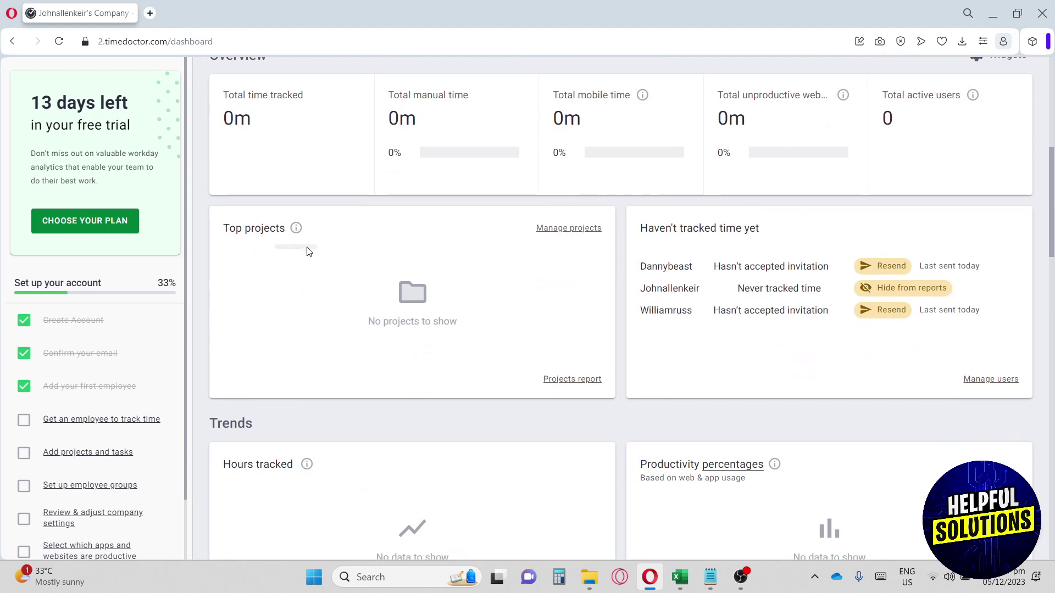
- Open project settings, check the empty Archived Projects list, then return to Active Projects
click(557, 230)
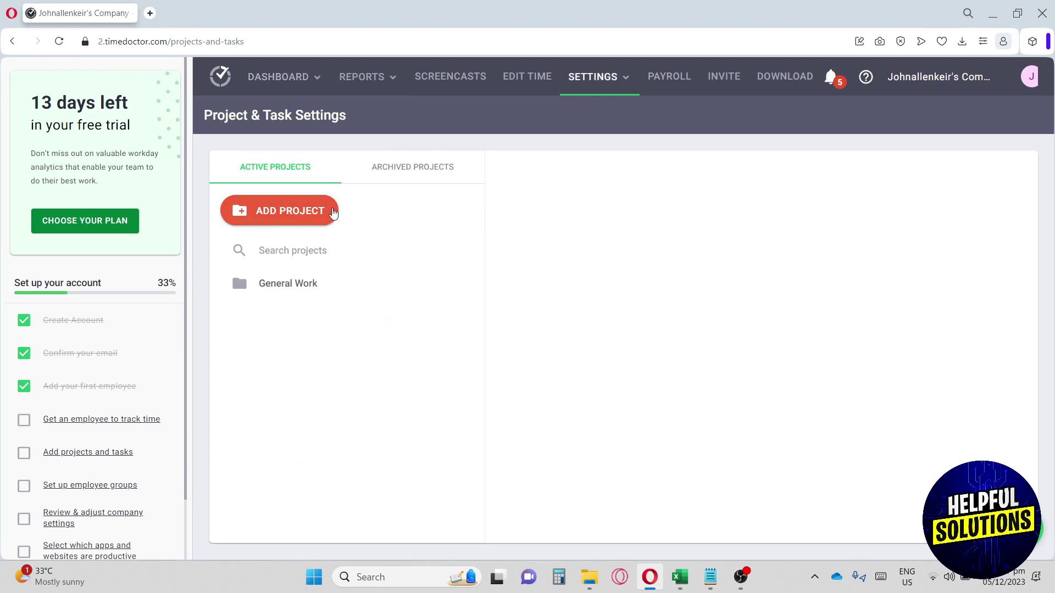
click(406, 168)
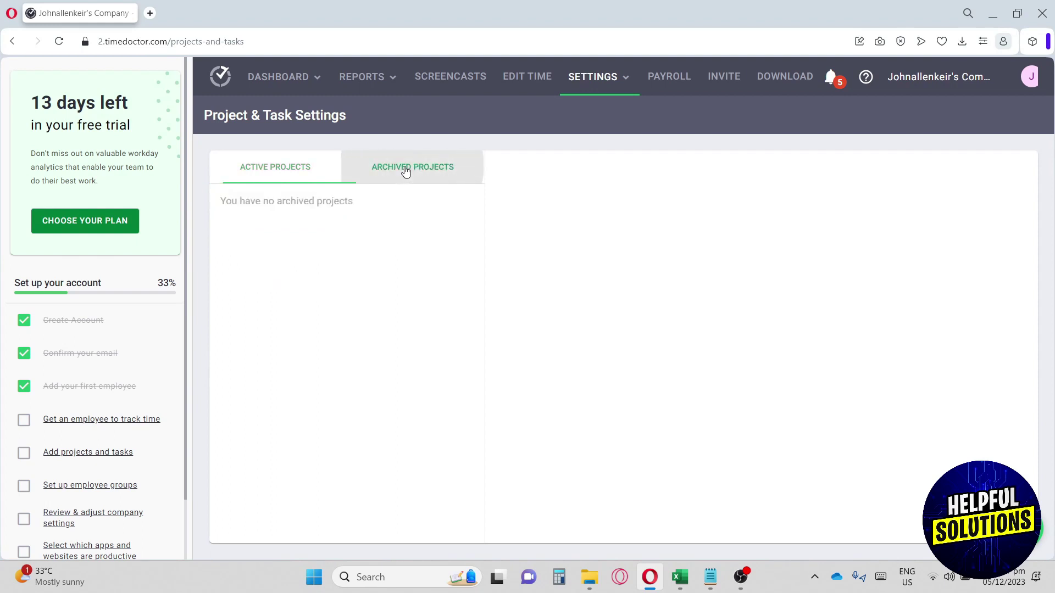
click(301, 174)
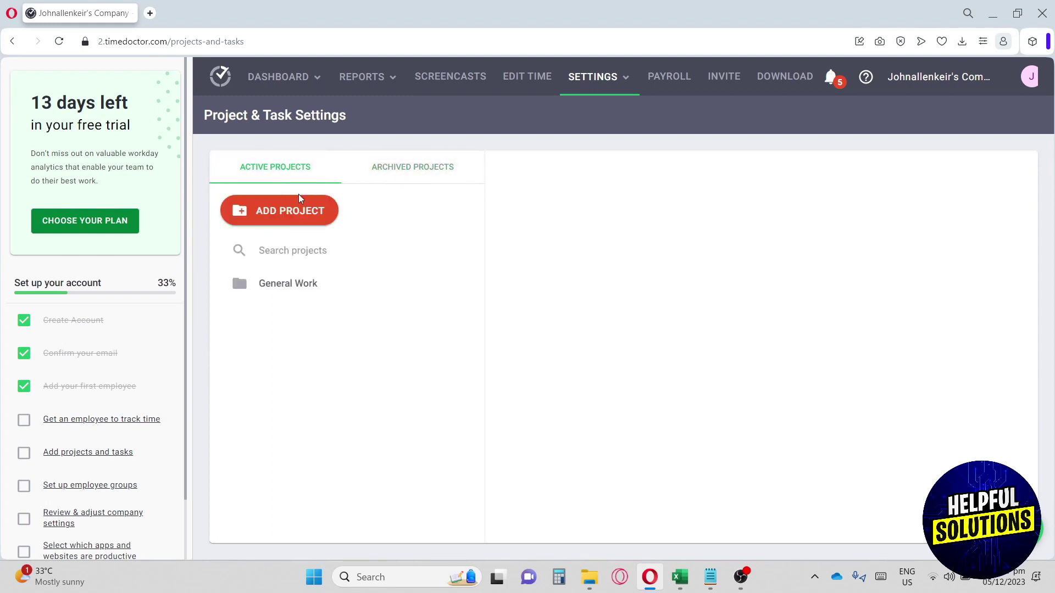
- Create the project 'The project X' with access for everyone in the company
click(297, 212)
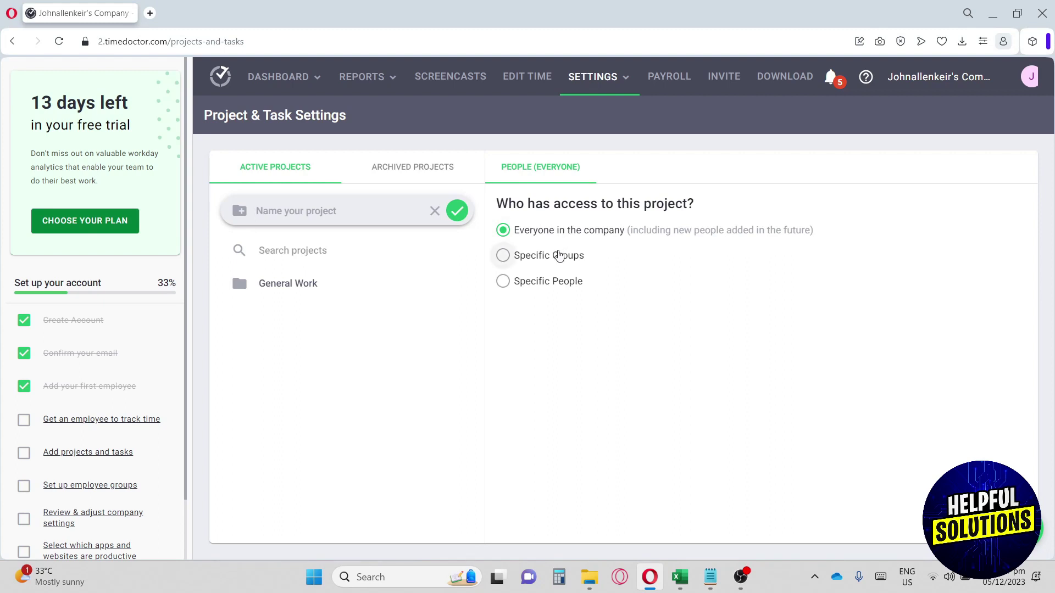
click(560, 259)
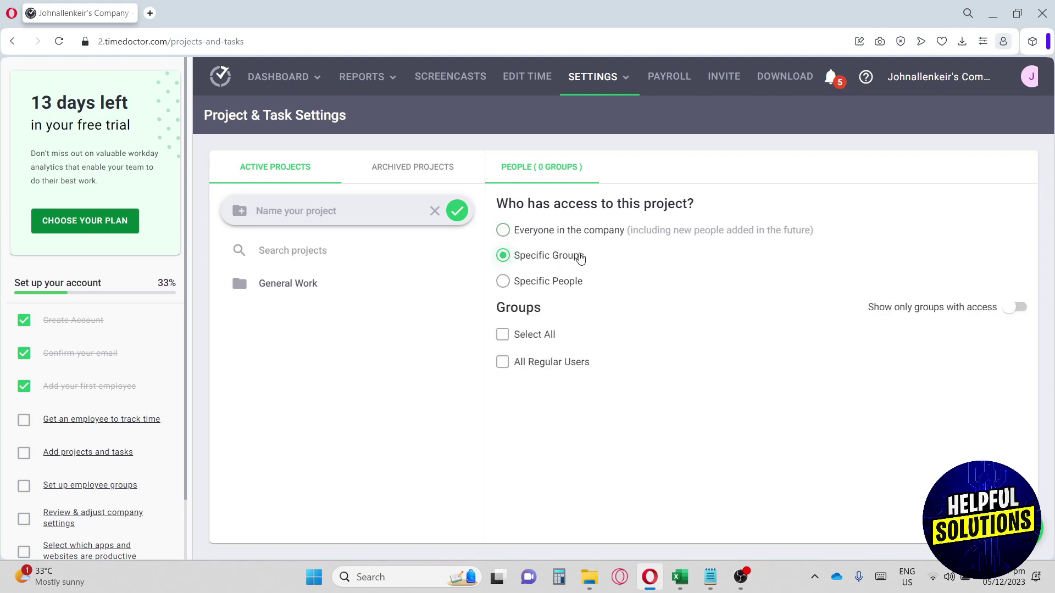
click(554, 284)
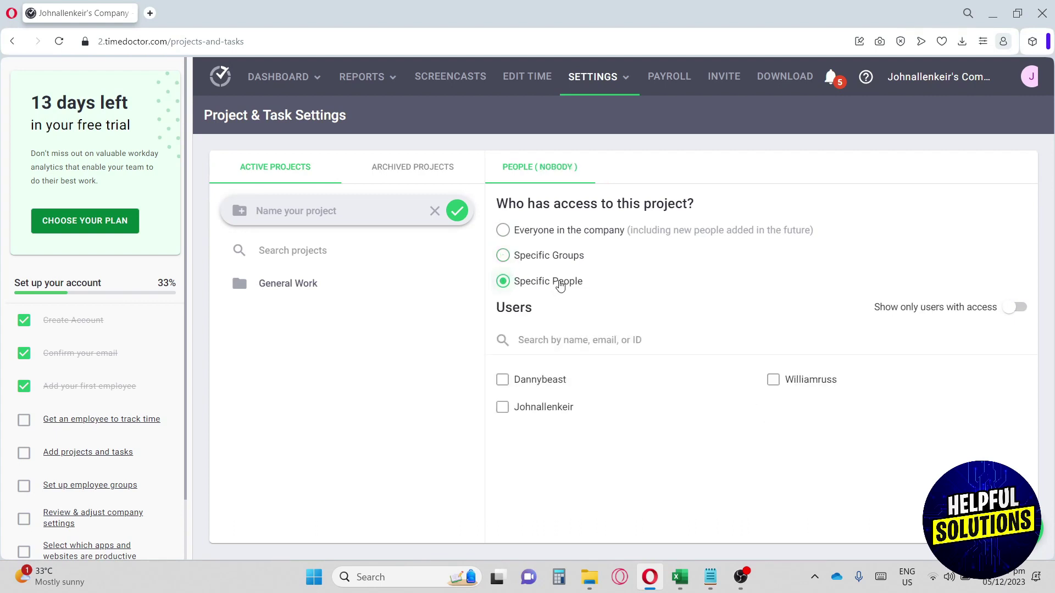
click(563, 236)
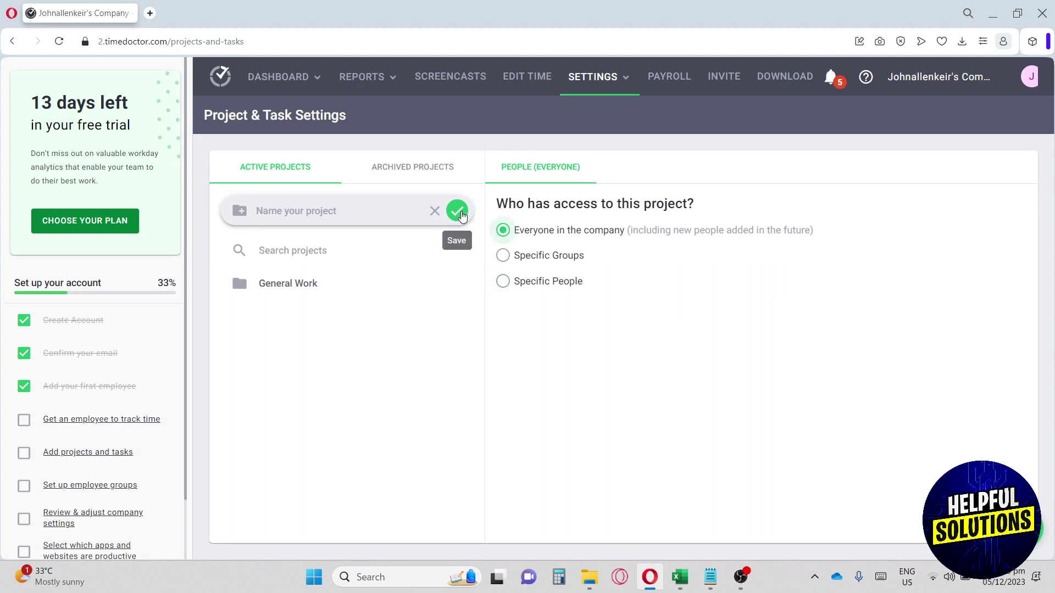
click(339, 207)
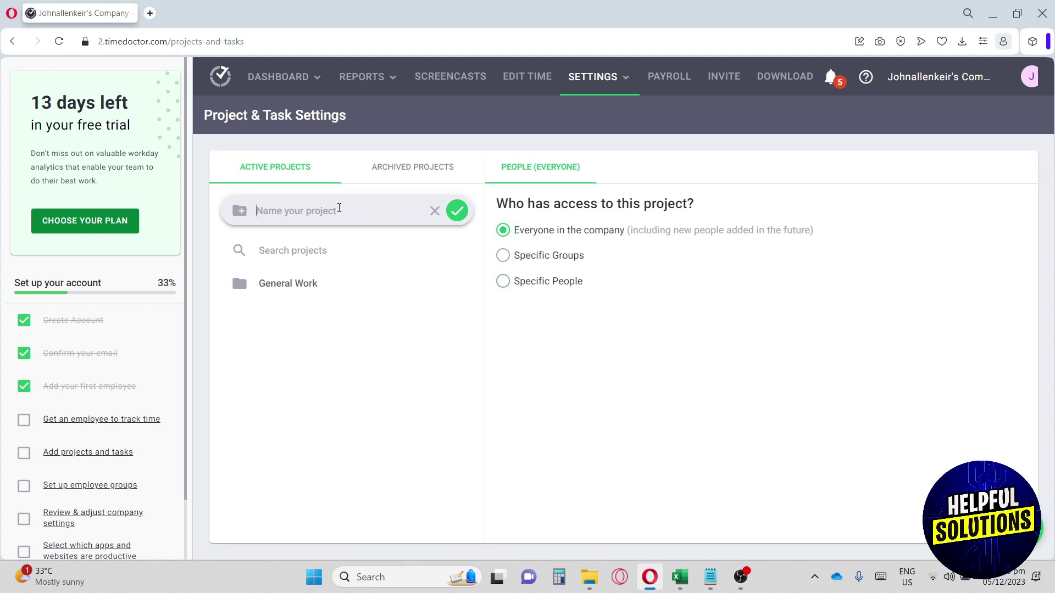
text(The project X)
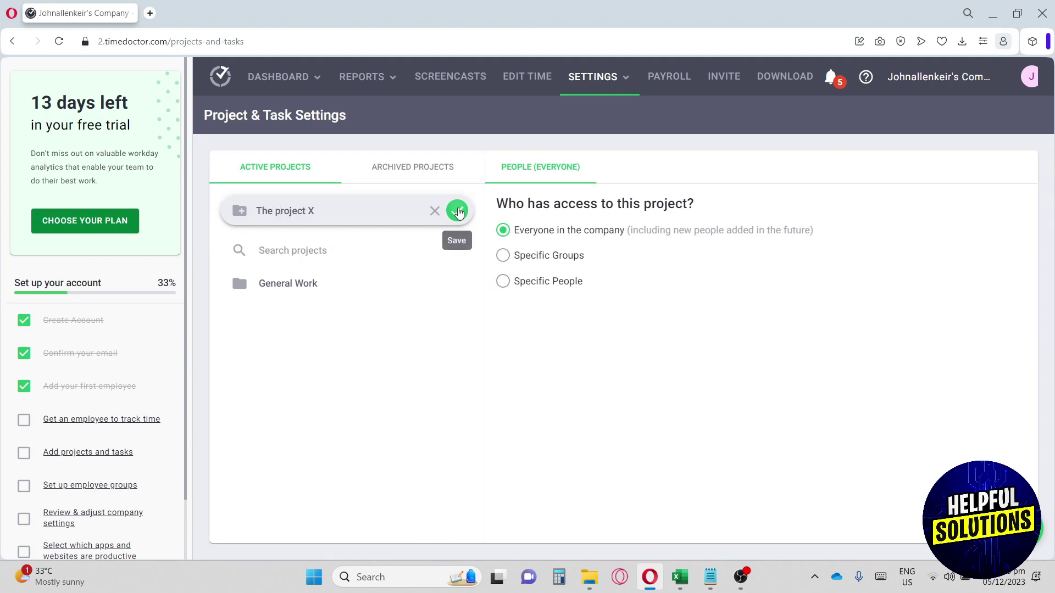
click(457, 211)
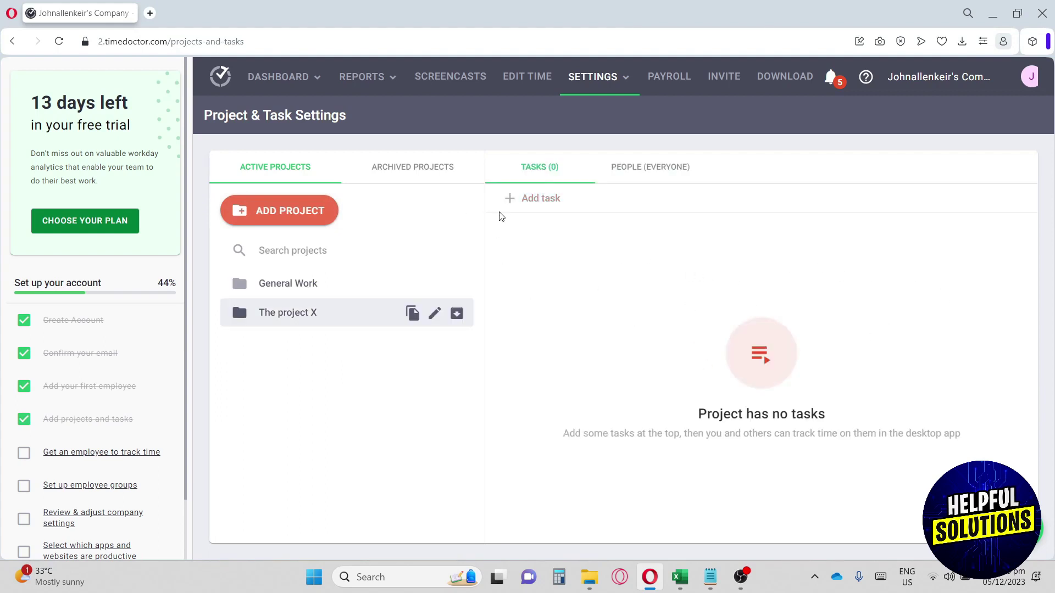
- Add the task 'Make an how to videos on our campy' to The project X
click(531, 201)
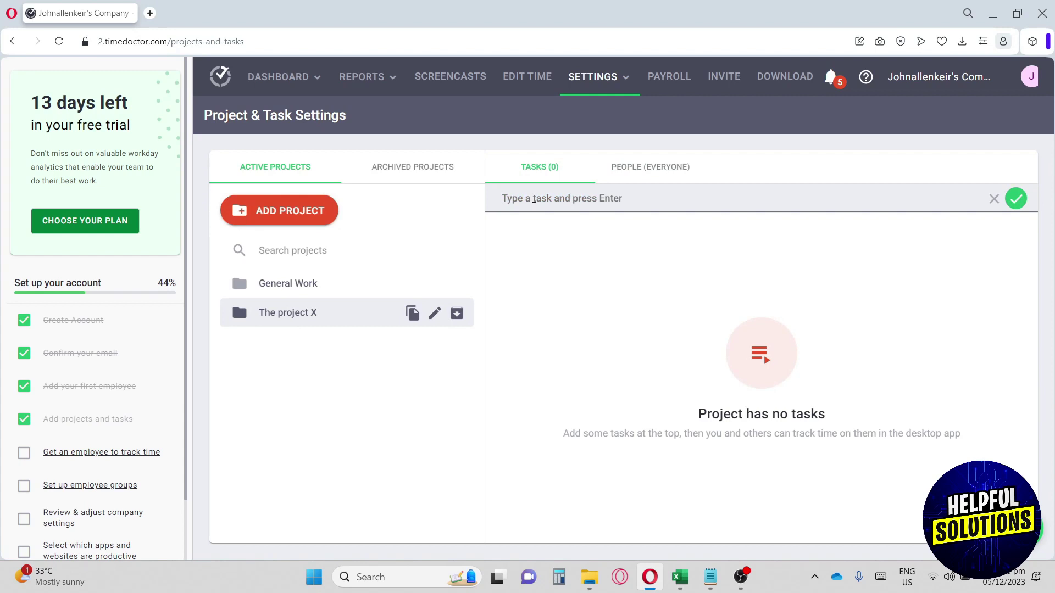
text(Make an how to videos on our campy)
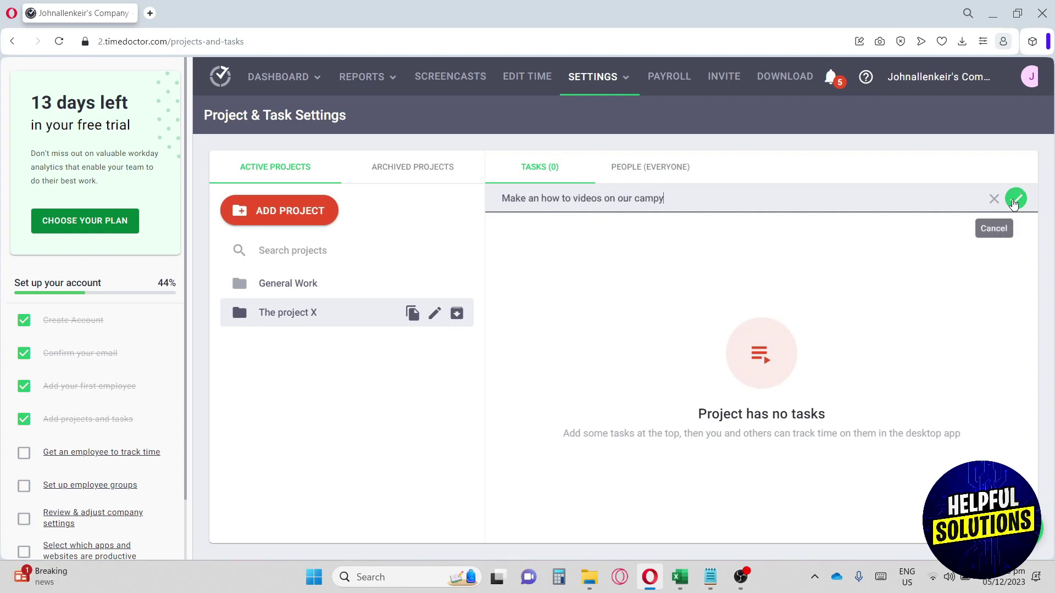
click(1015, 200)
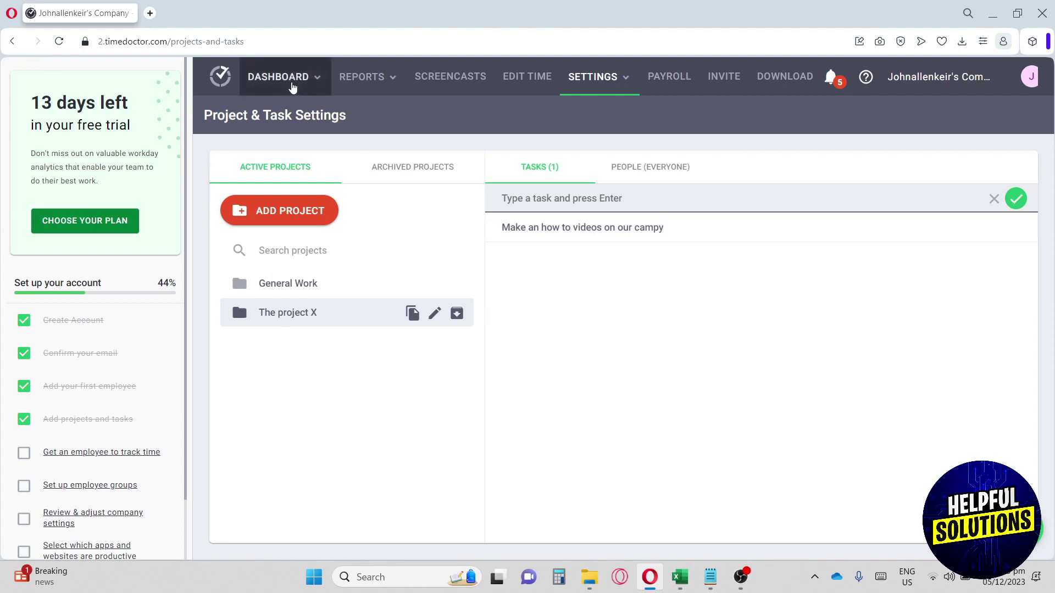
- Return to the Team Dashboard and bring the Trends widgets into view
click(291, 89)
scroll(635, 220, down, 8)
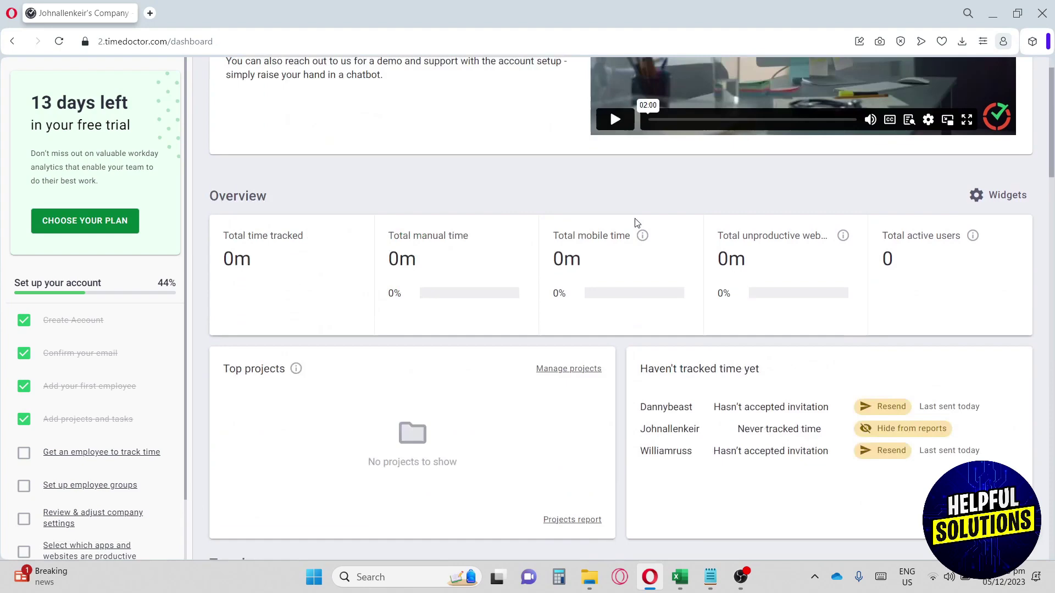
scroll(639, 221, down, 3)
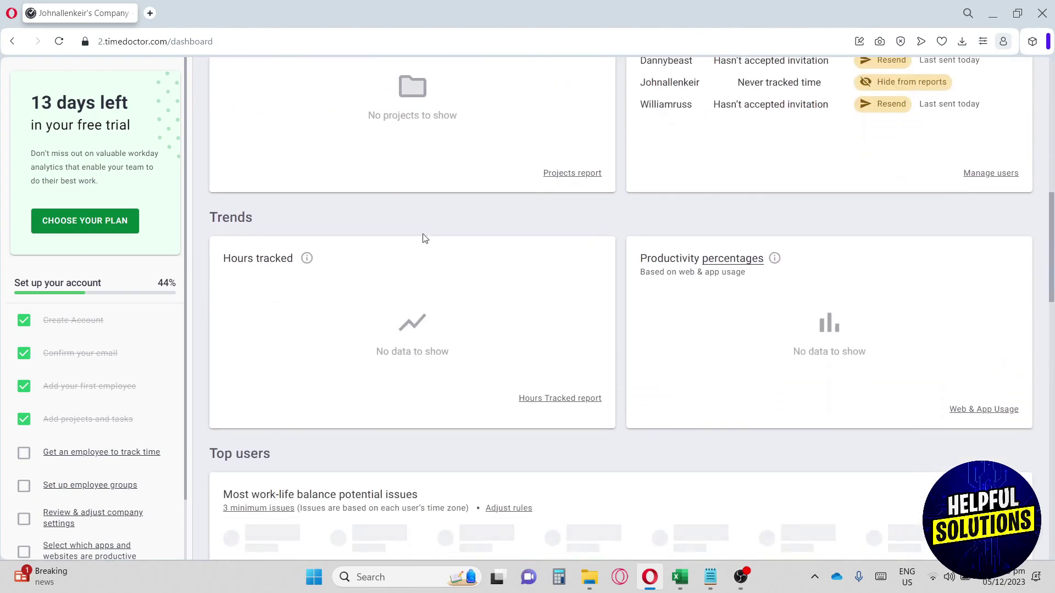
- Open the Hours Tracked report and set its range to the month of December 2023
click(557, 404)
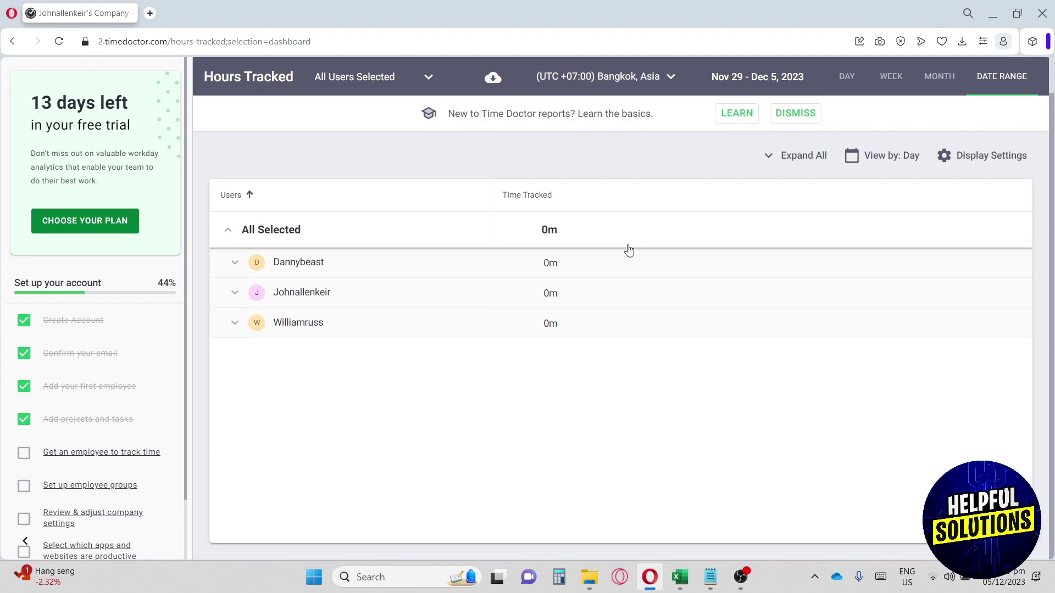
click(856, 78)
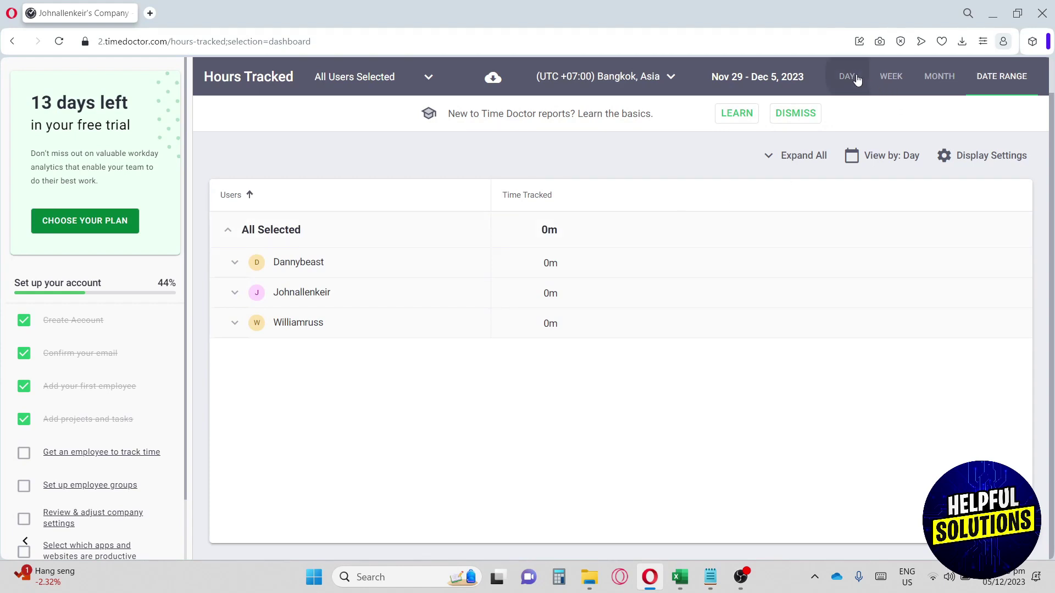
click(890, 88)
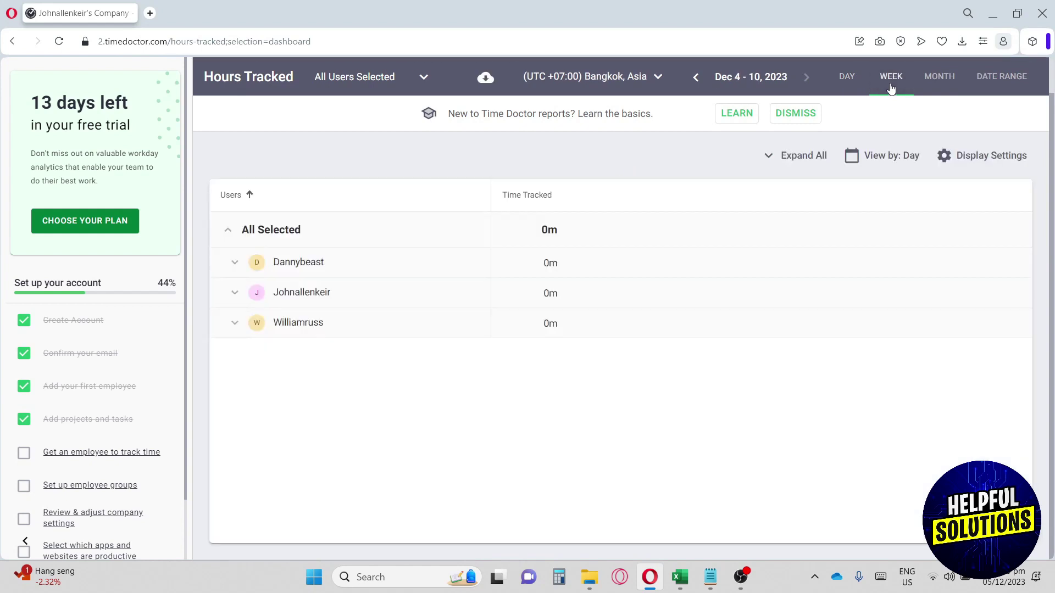
click(941, 79)
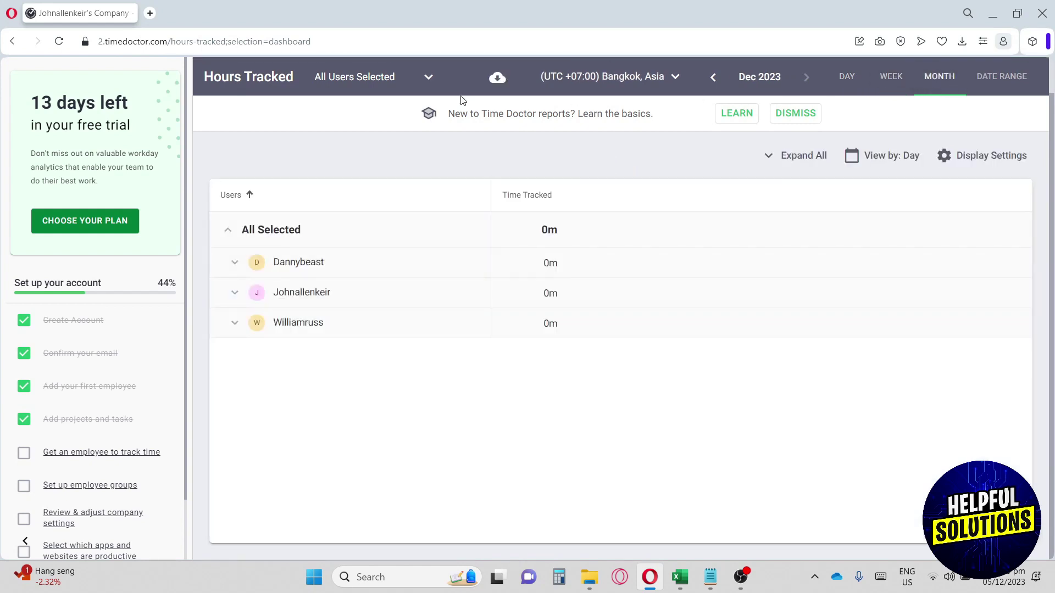
- Return to the dashboard and open the Web & App Usage report in a new tab
scroll(279, 76, up, 1)
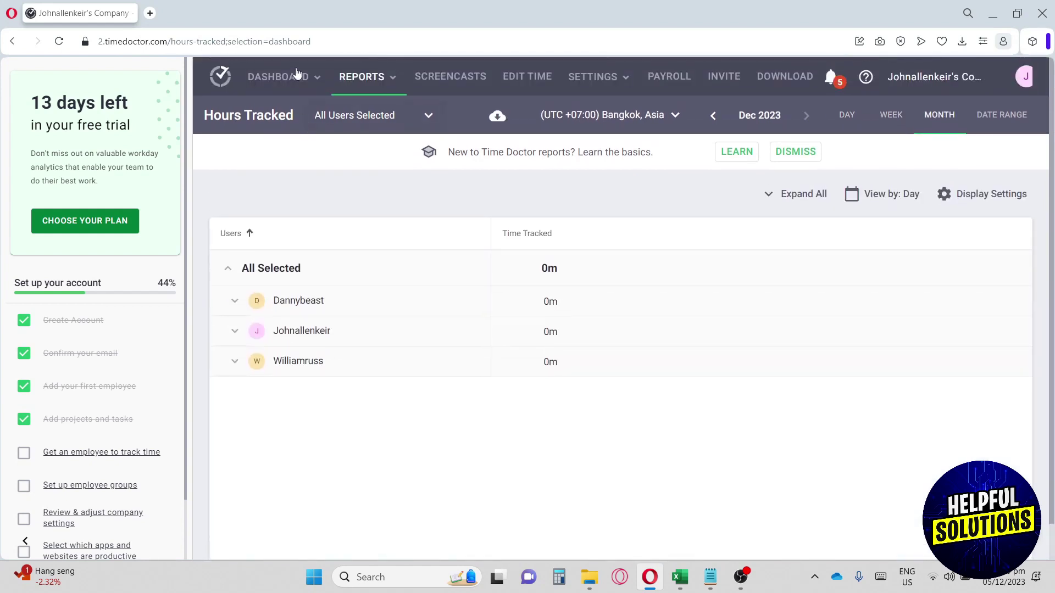
click(279, 75)
scroll(562, 321, up, 5)
scroll(563, 322, up, 3)
scroll(564, 323, down, 9)
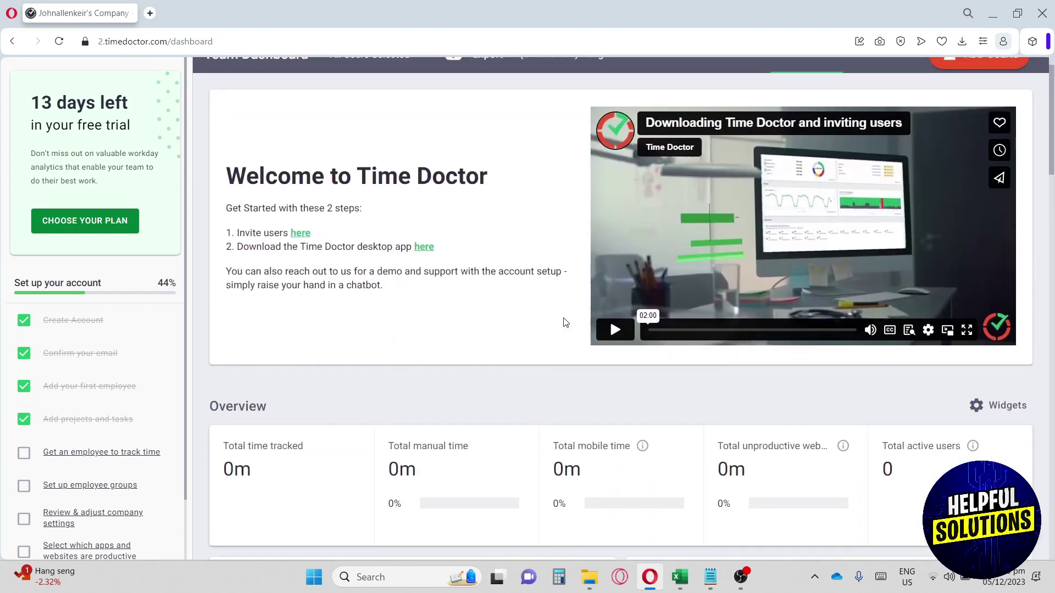
scroll(566, 323, down, 2)
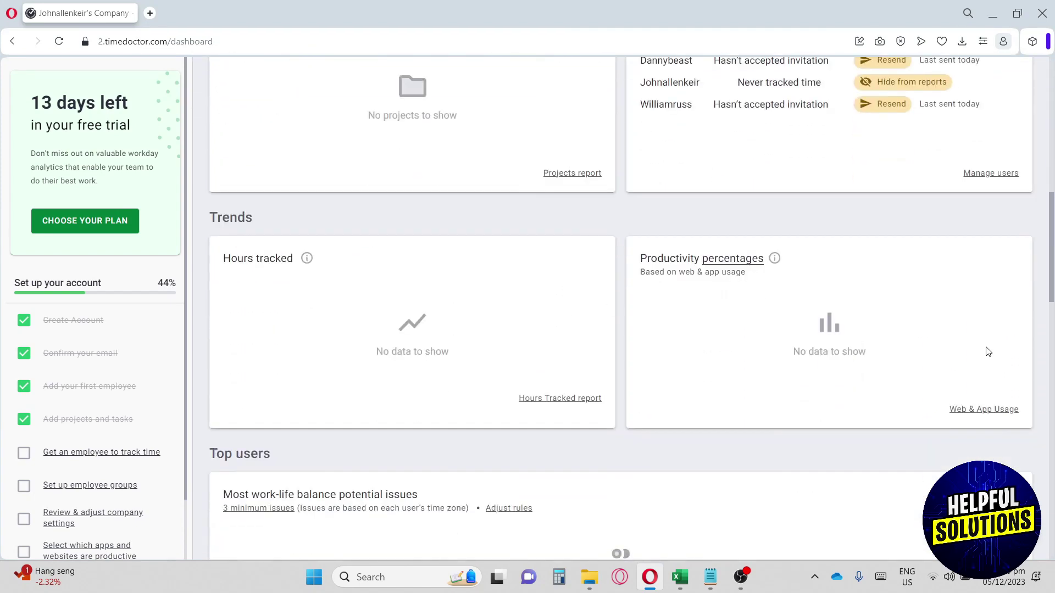
right_click(983, 416)
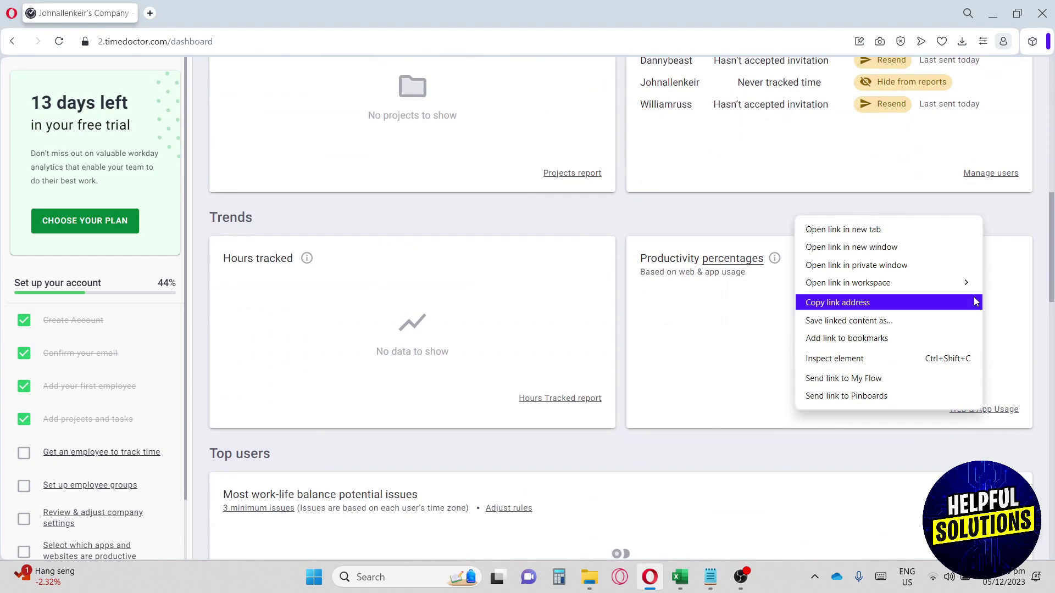
click(935, 231)
scroll(321, 183, up, 3)
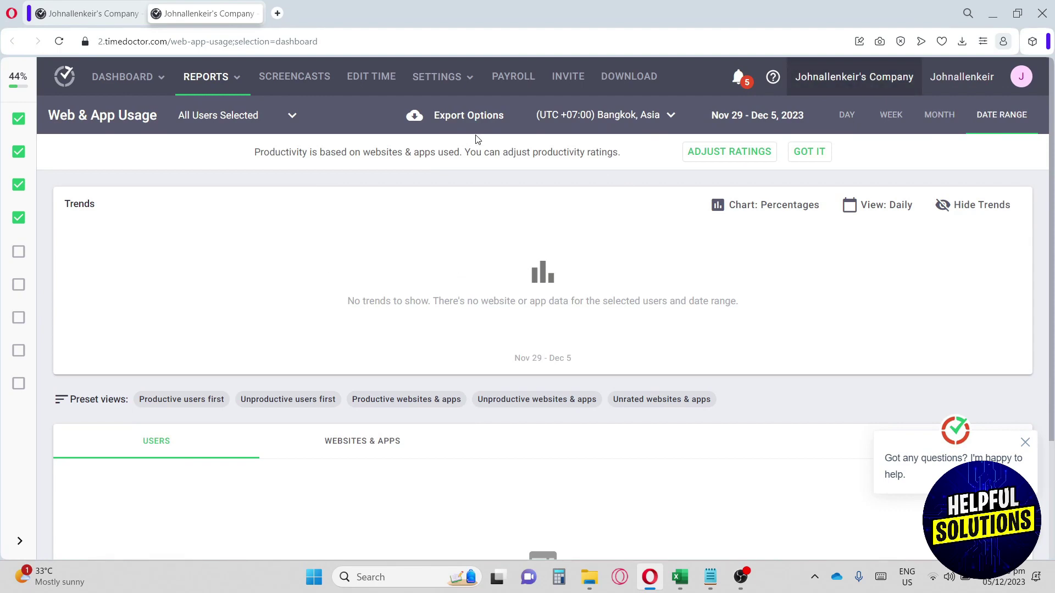
click(88, 12)
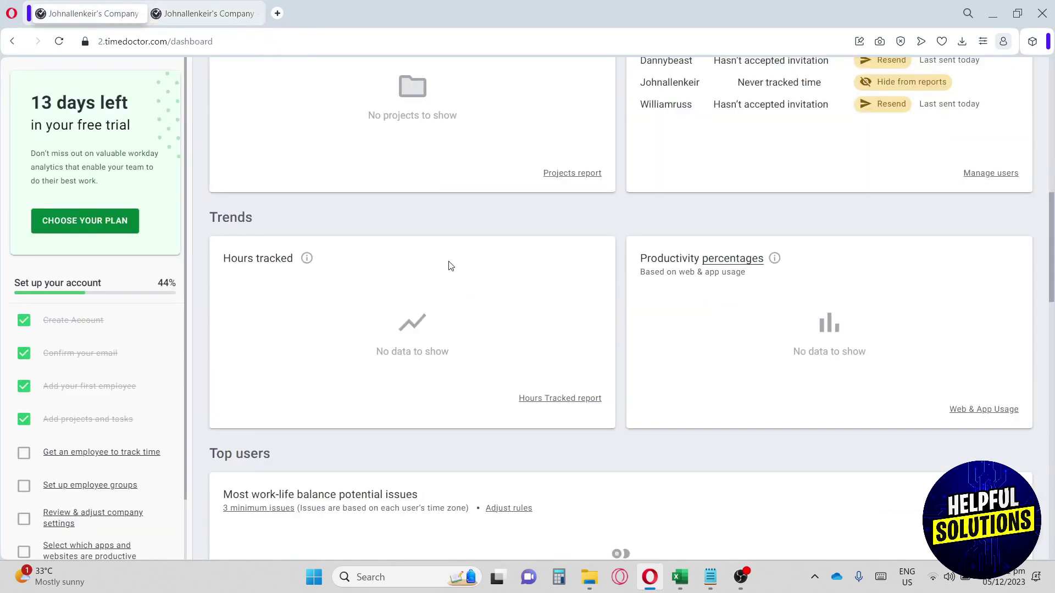
scroll(451, 266, down, 4)
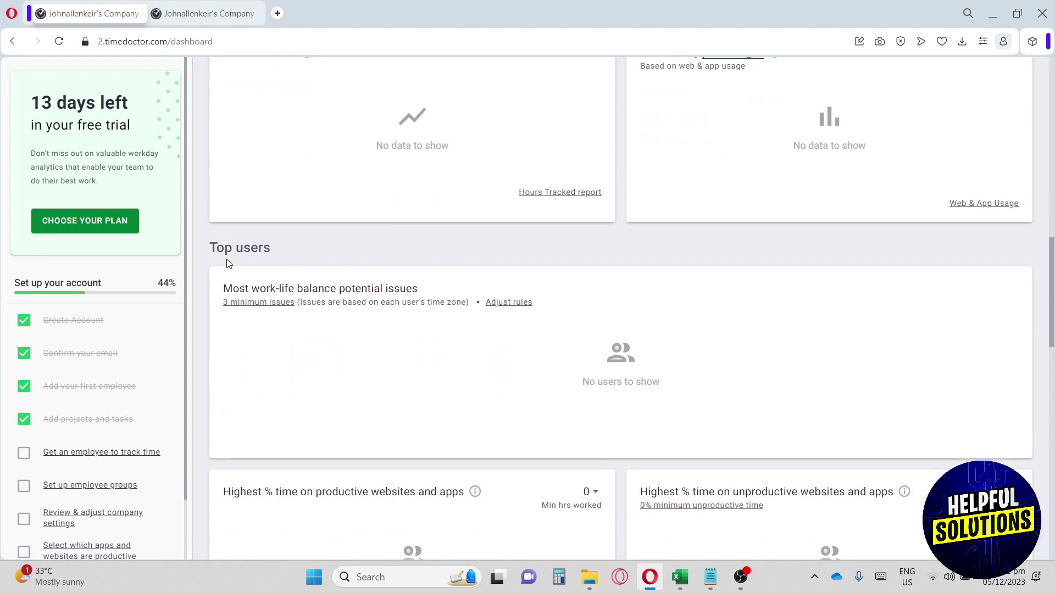
scroll(629, 300, down, 1)
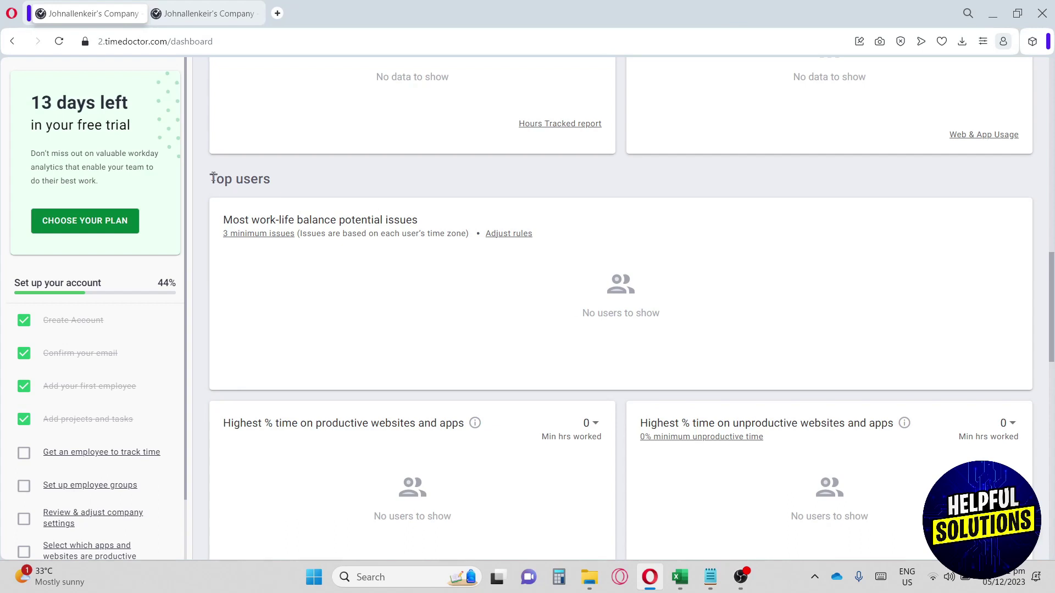
drag(213, 177, 271, 180)
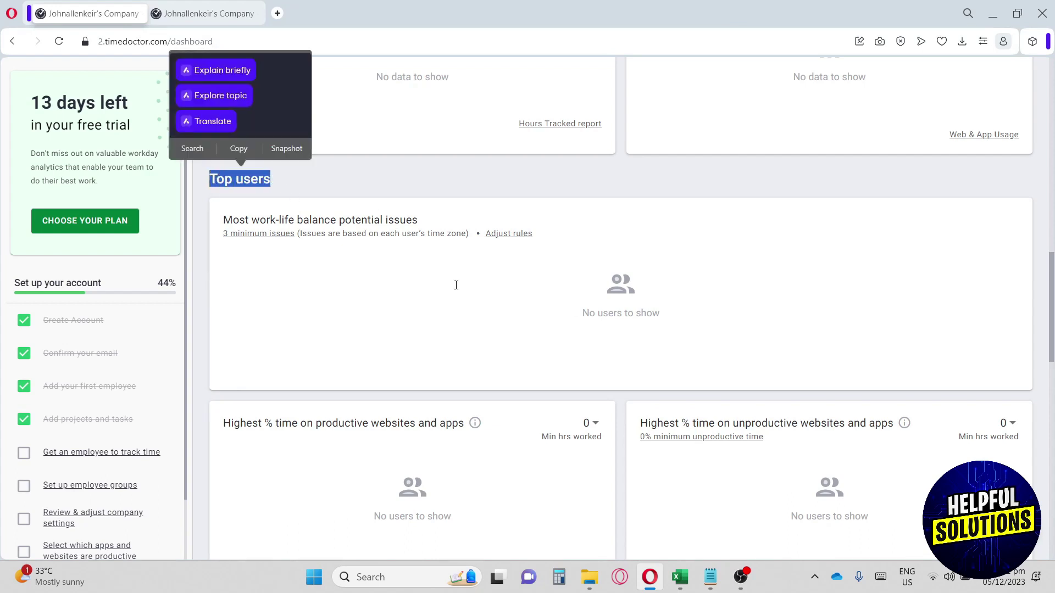
click(490, 307)
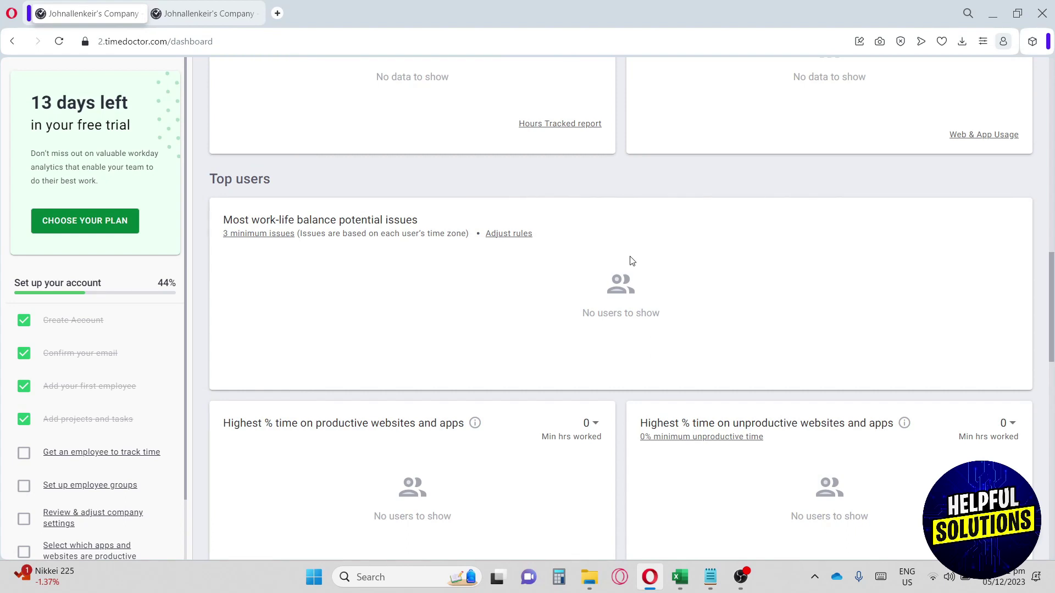
scroll(629, 259, down, 3)
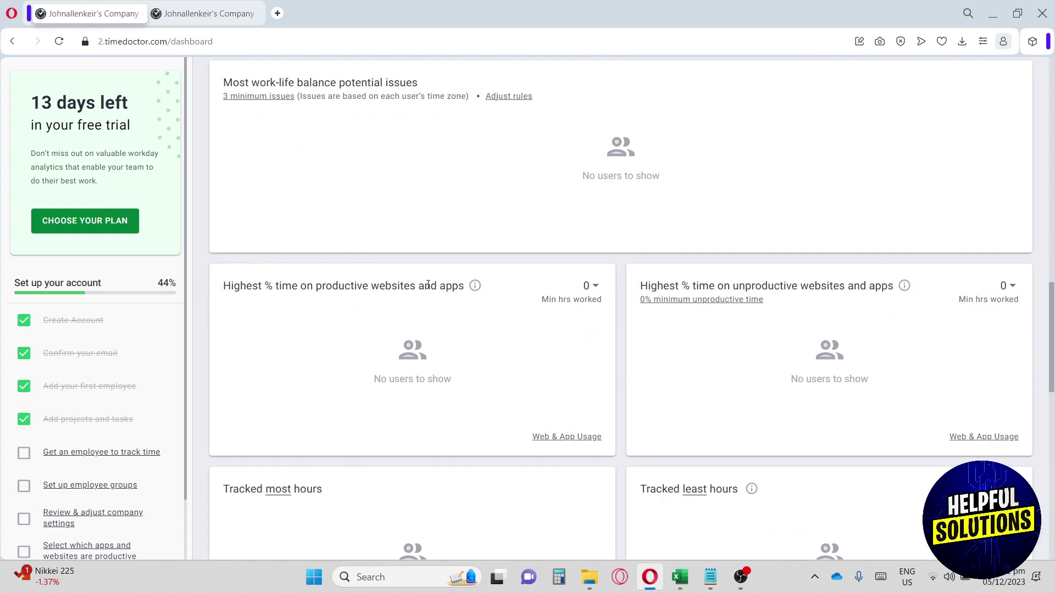
scroll(671, 278, down, 1)
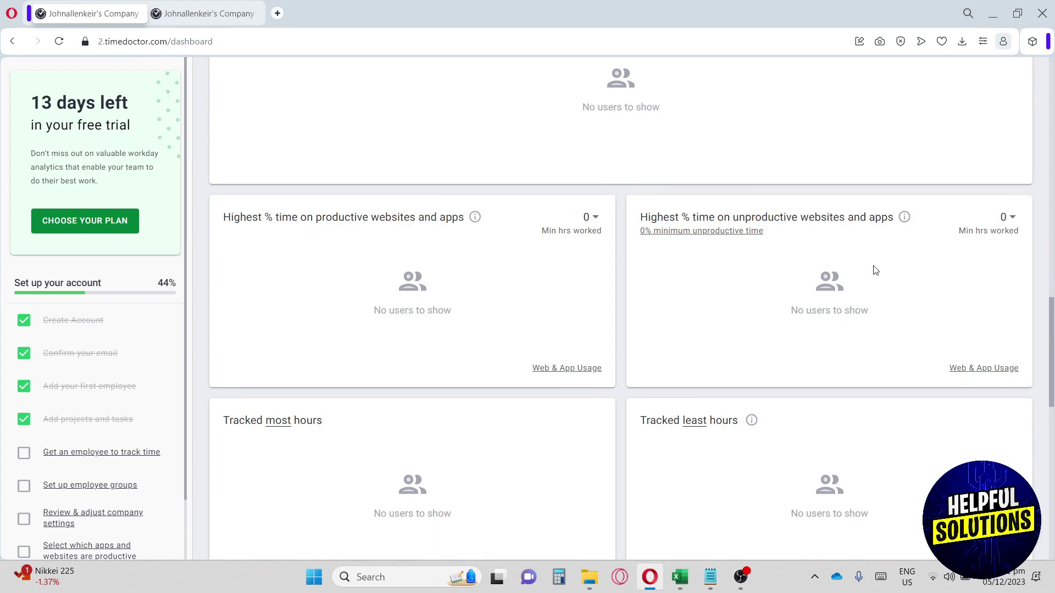
scroll(408, 304, down, 2)
scroll(411, 306, up, 1)
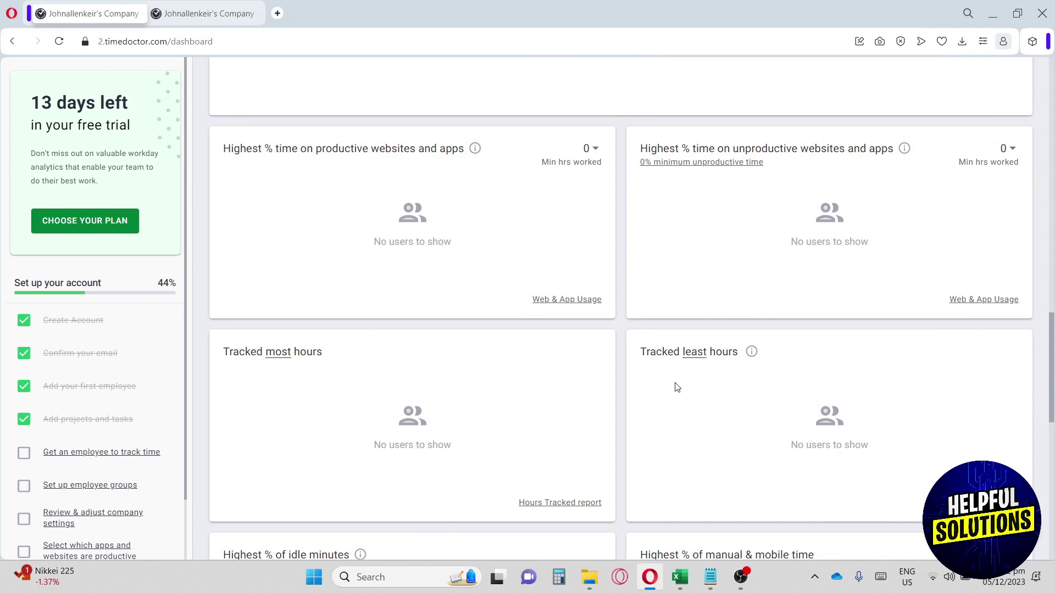
scroll(690, 381, down, 2)
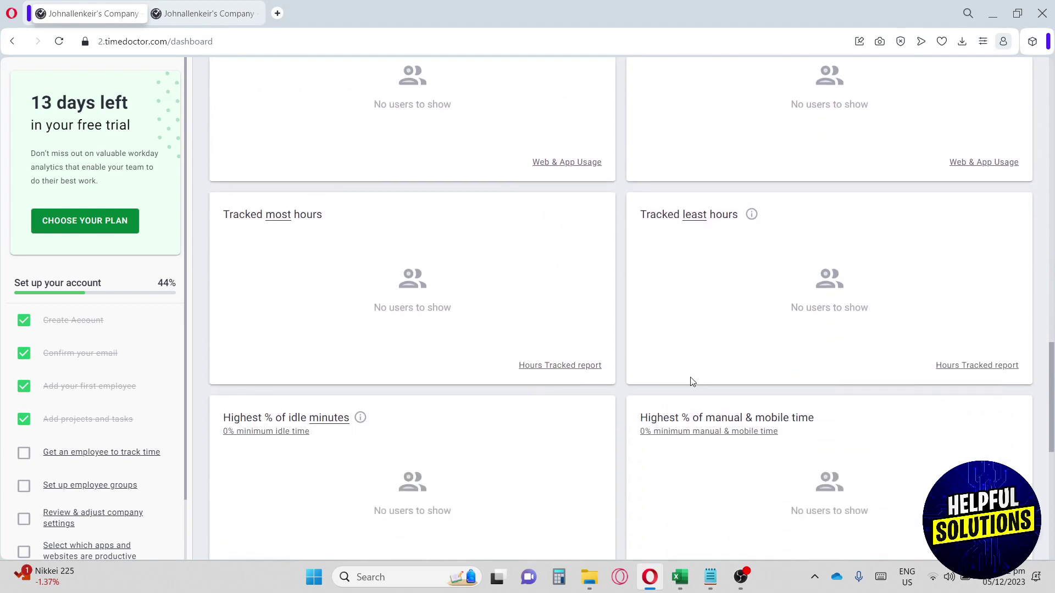
scroll(692, 376, down, 1)
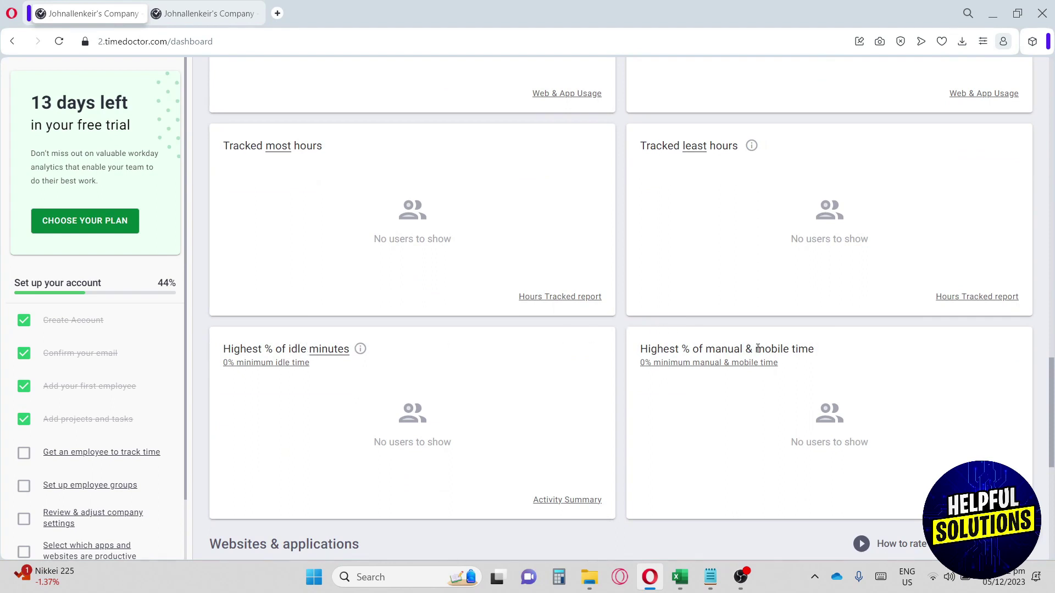
scroll(815, 355, up, 5)
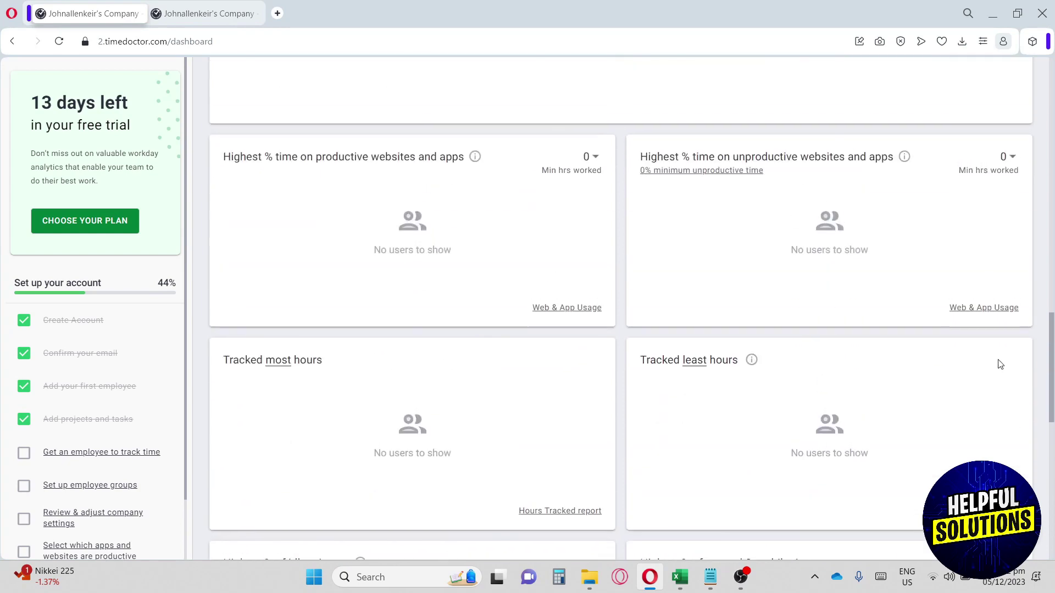
scroll(661, 389, down, 4)
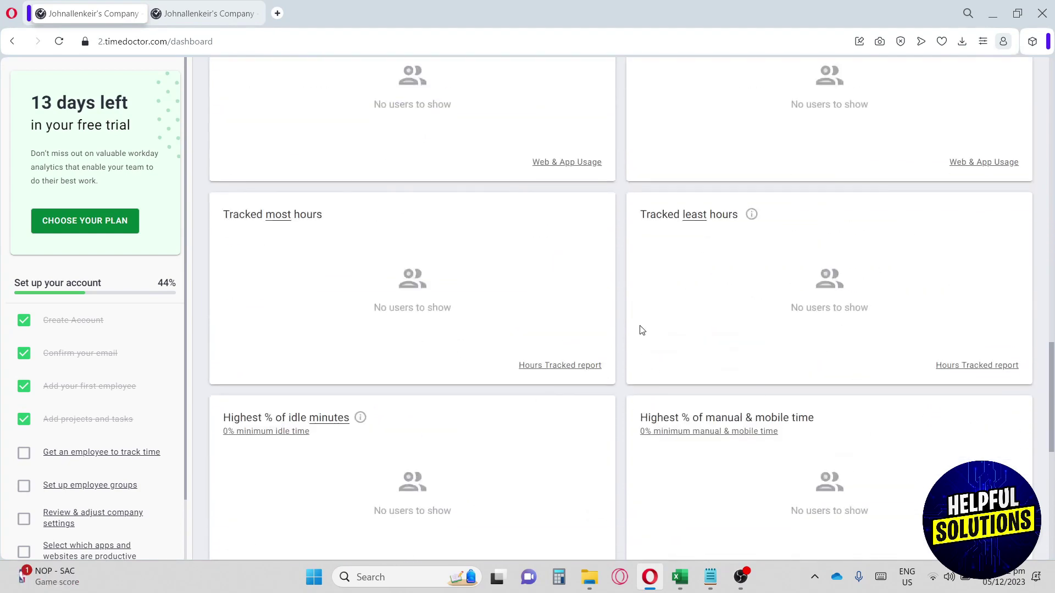
scroll(643, 329, down, 5)
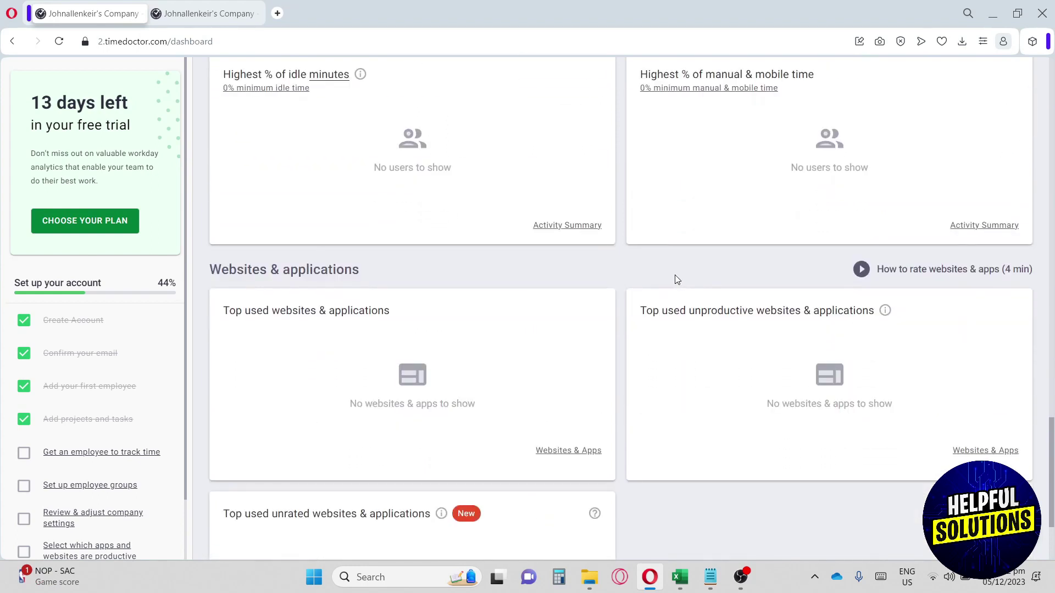
scroll(676, 280, down, 1)
scroll(679, 280, down, 1)
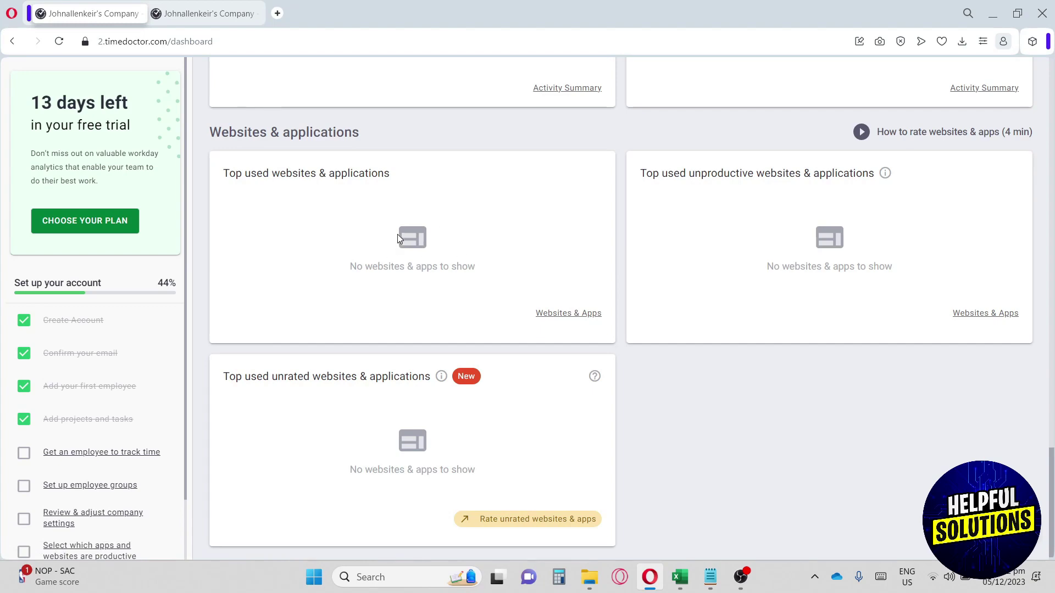
scroll(406, 237, down, 1)
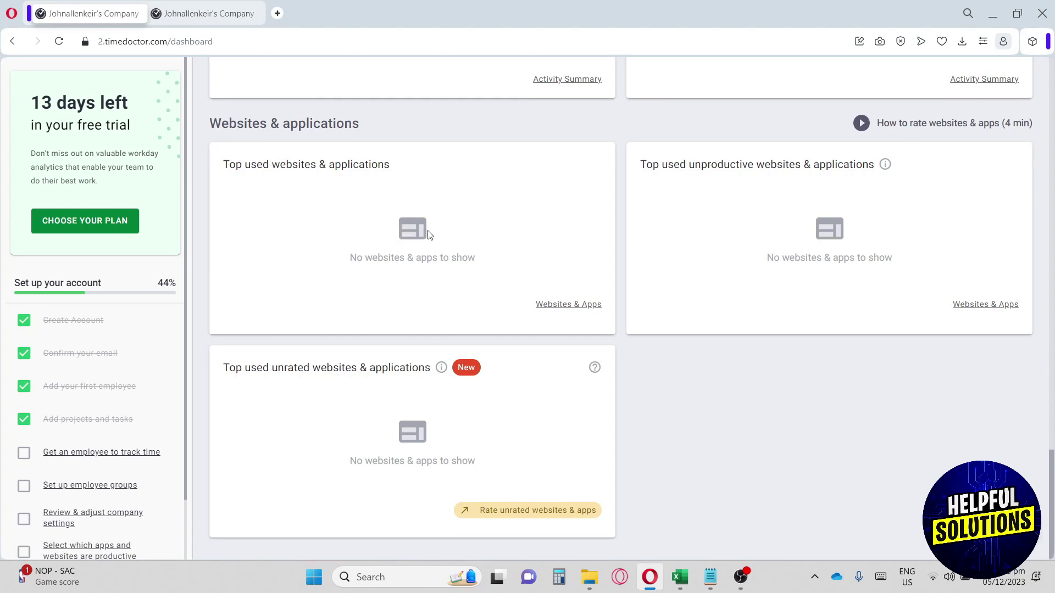
scroll(429, 235, up, 15)
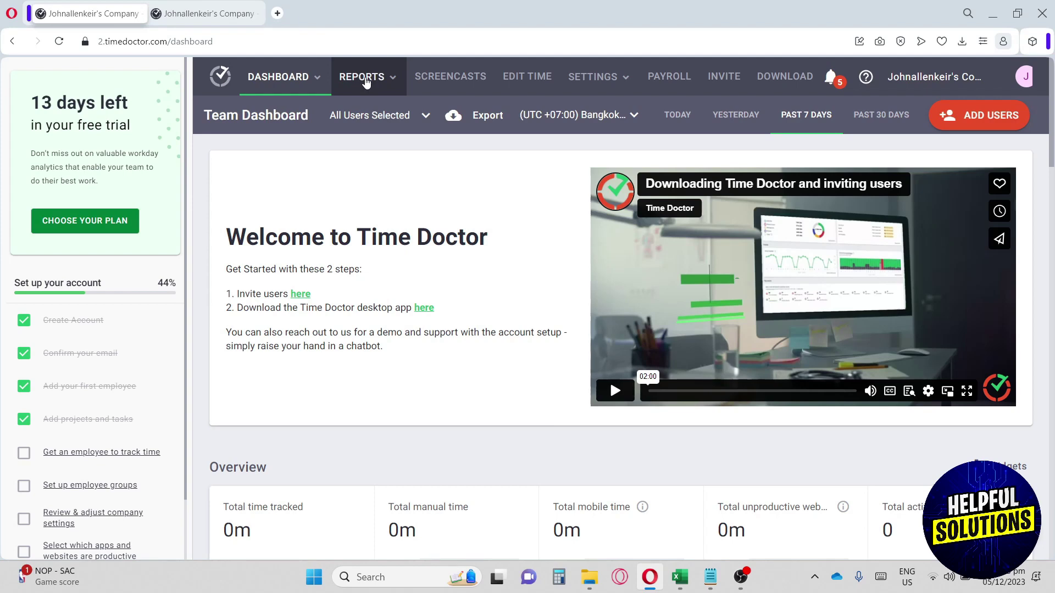
- Open the Attendance report from the Reports menu to view Dec 5, 2023
click(366, 80)
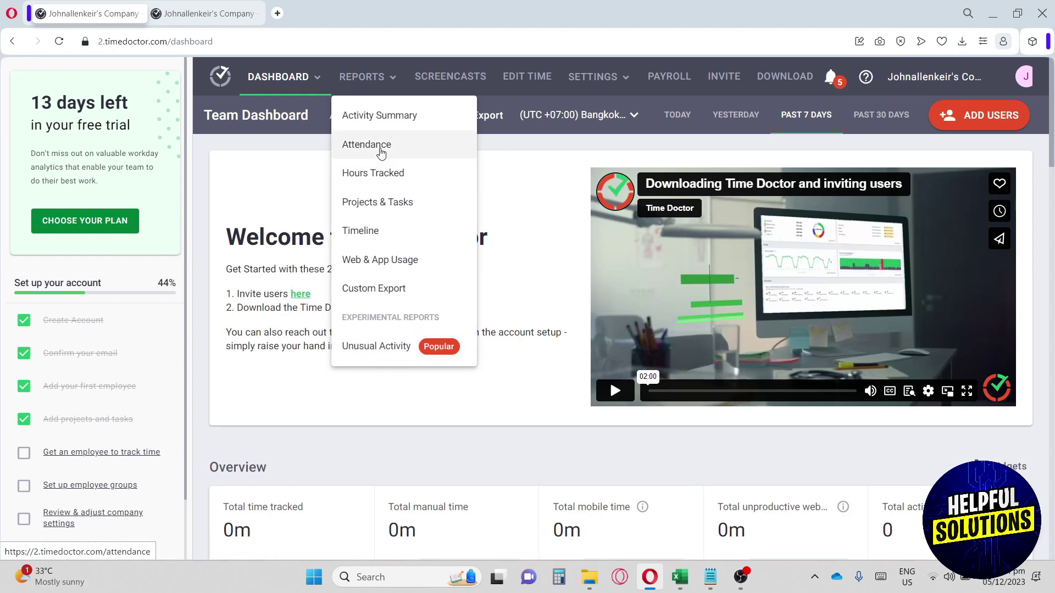
click(382, 153)
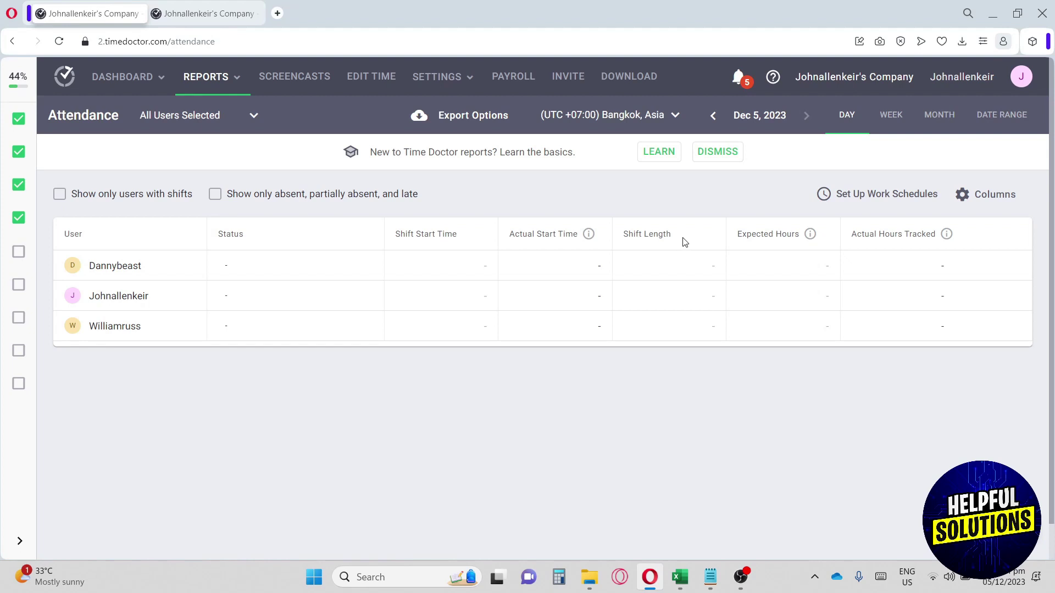
- Add and save a Tue, Dec 5 shift for the first user requiring 2h 00m minimum
click(872, 195)
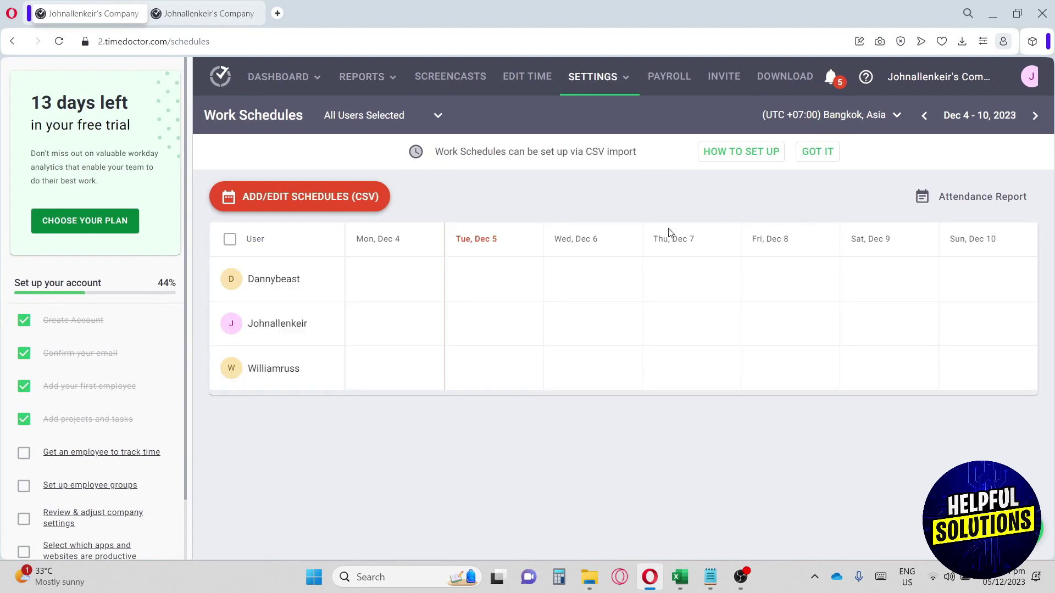
click(493, 279)
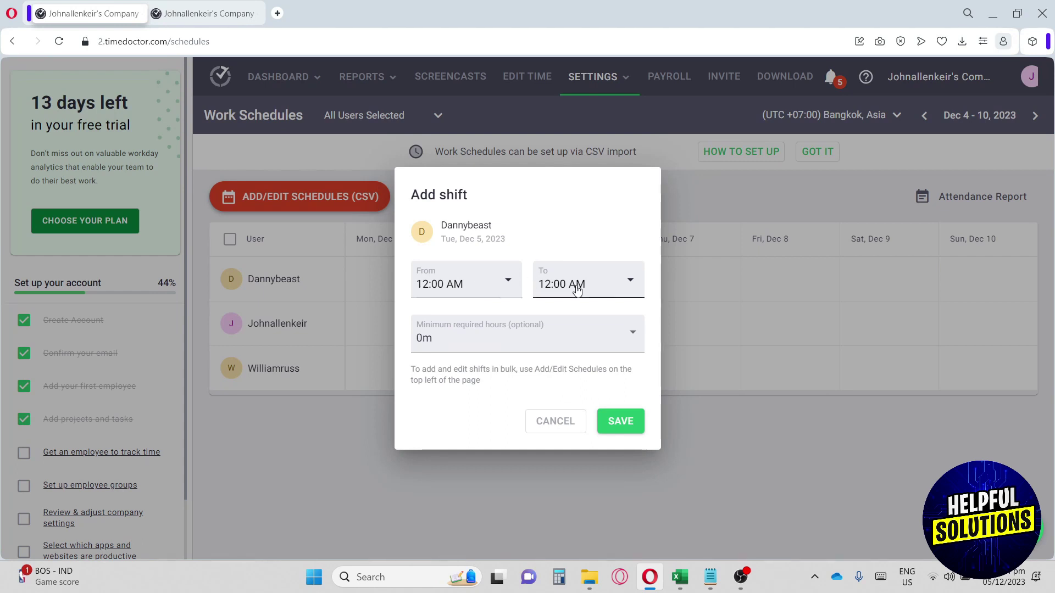
click(537, 343)
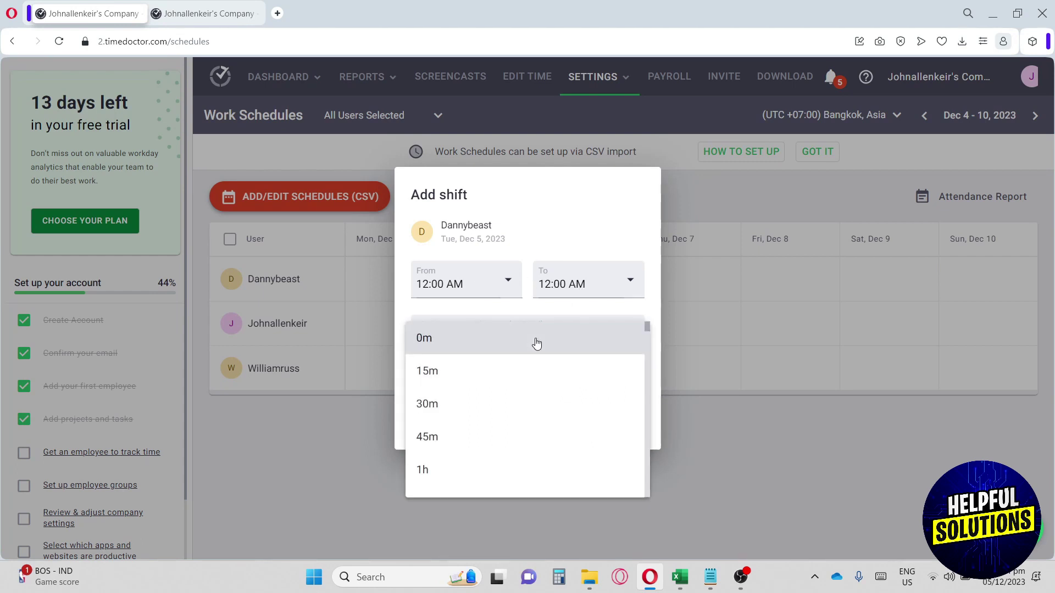
click(538, 344)
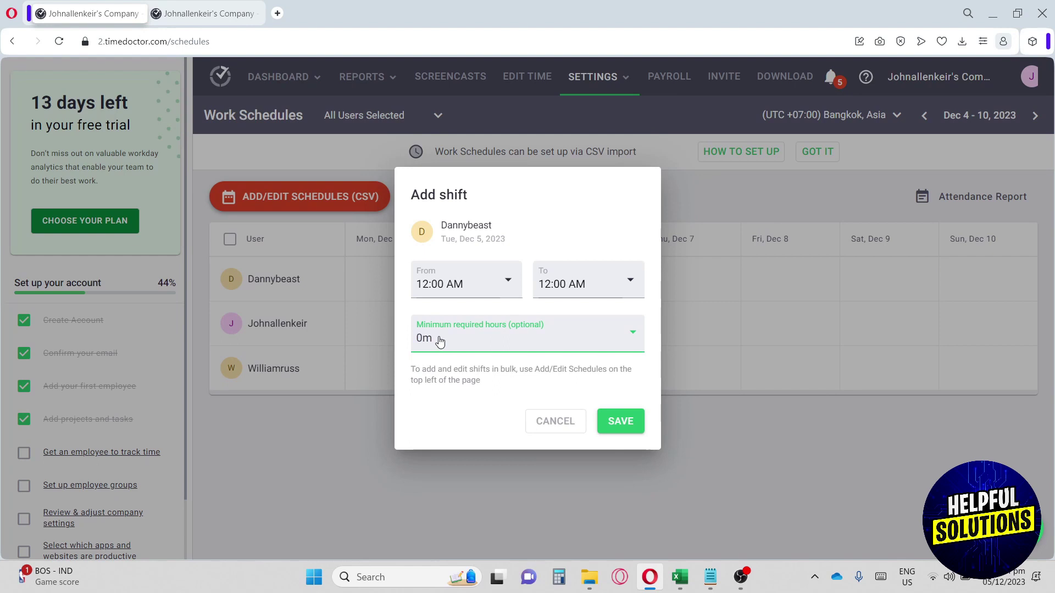
click(467, 338)
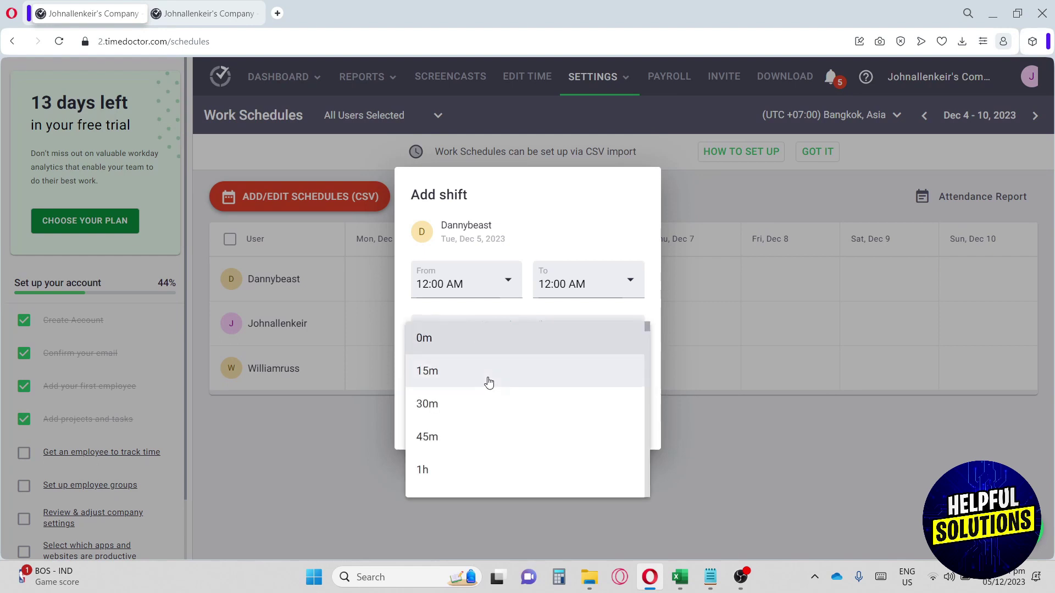
scroll(489, 383, down, 5)
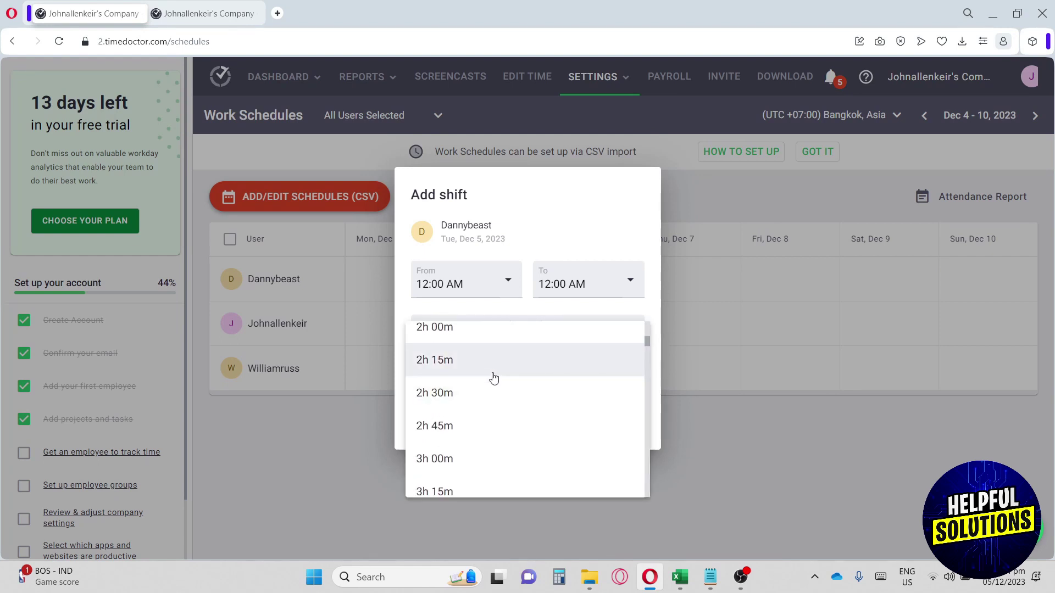
click(494, 334)
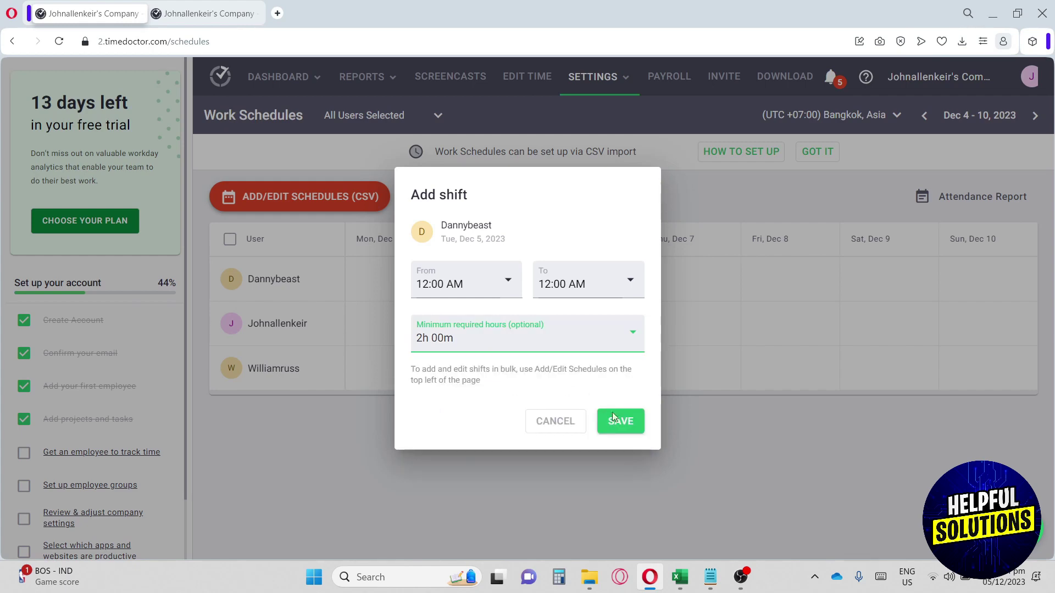
click(612, 421)
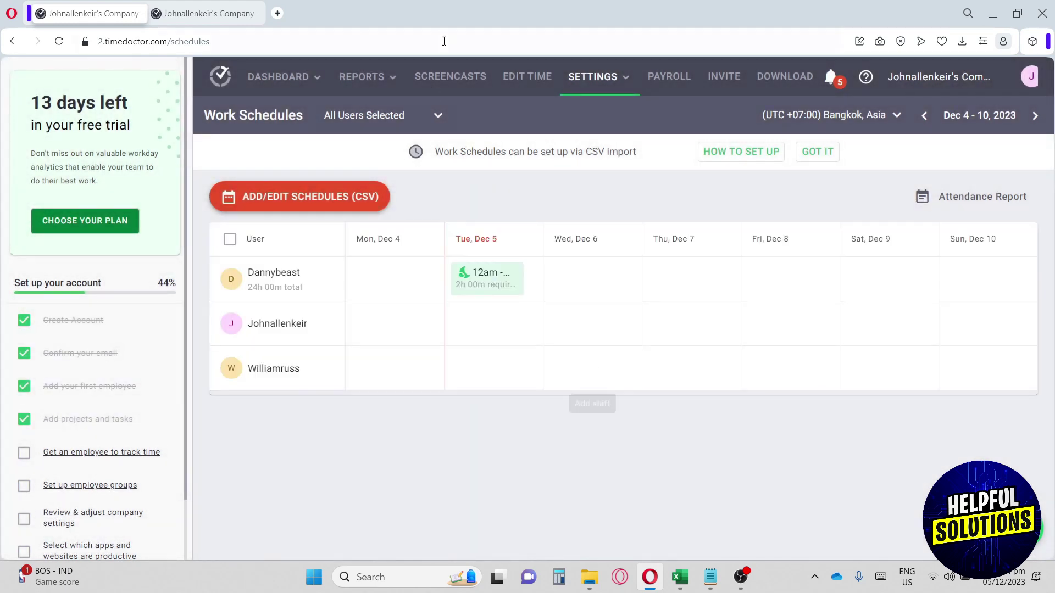
- Pass through Screencasts to the Edit Time page showing Dec 5's 24h 00m Not Working entry
click(444, 79)
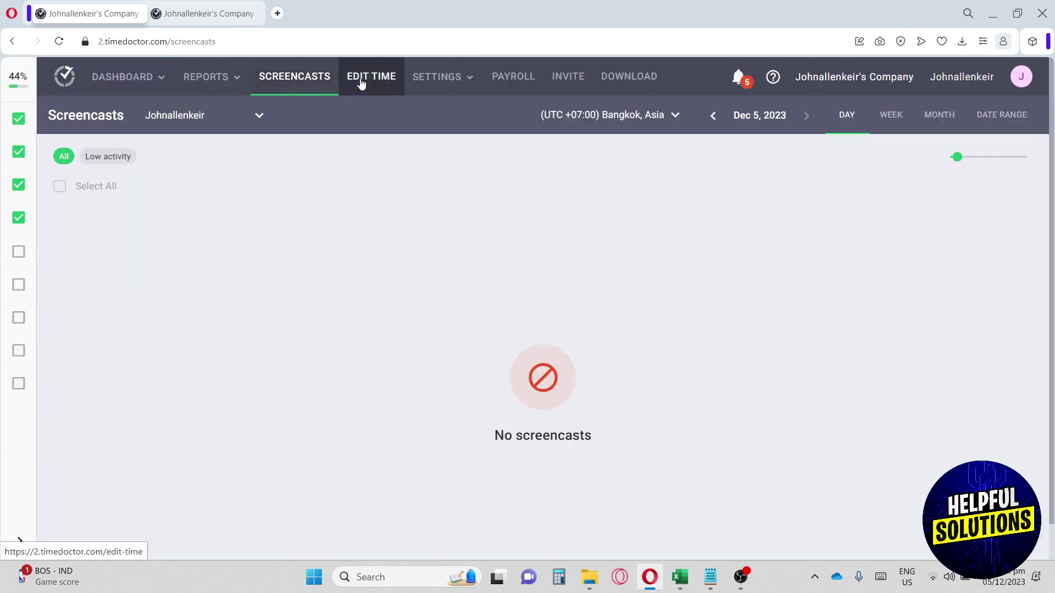
click(361, 83)
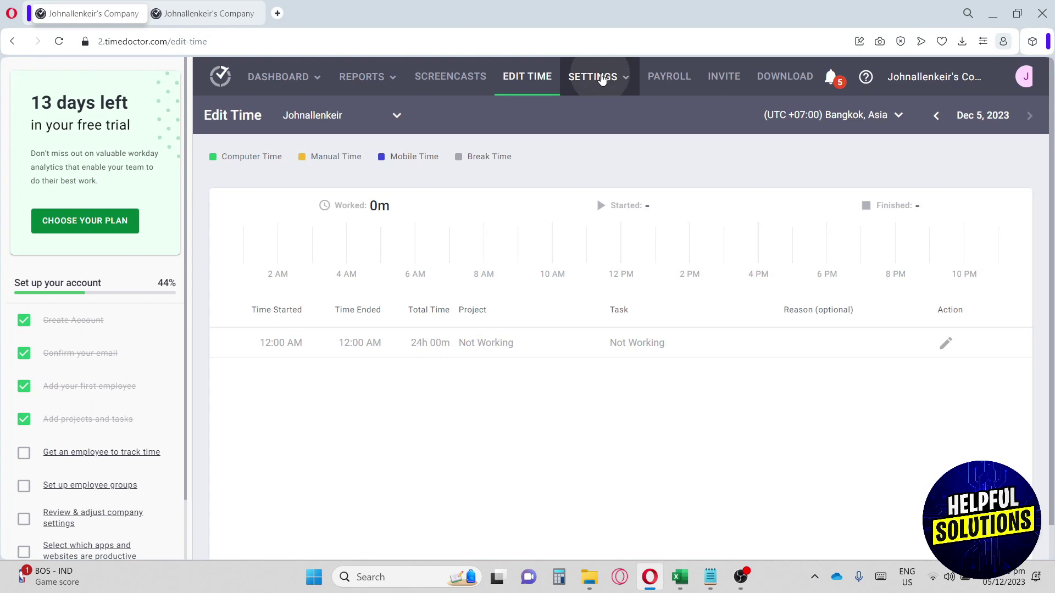
mouse_move(604, 79)
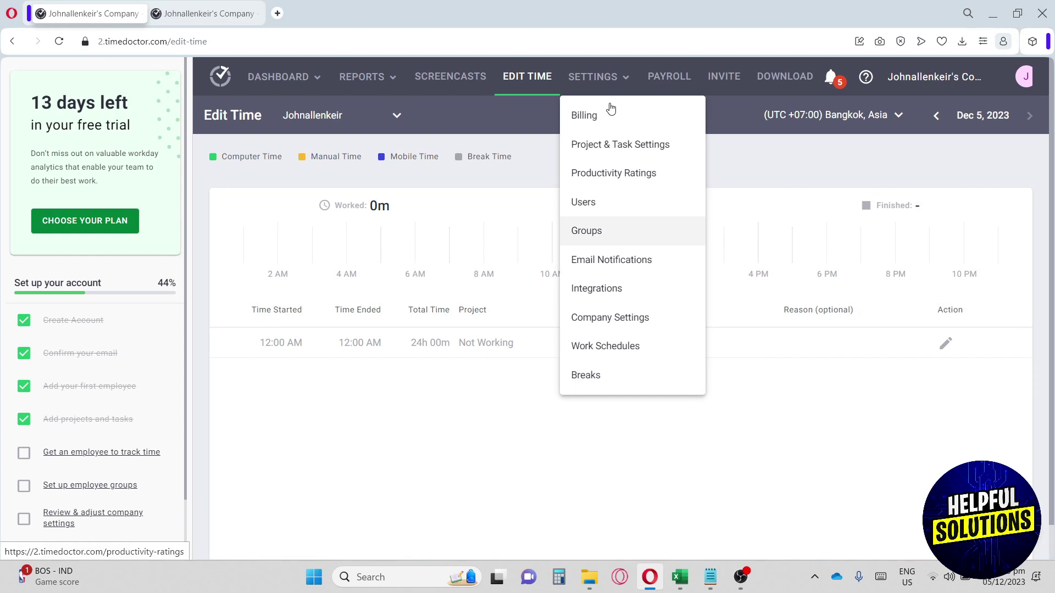
- Open the billing details and the plan choices for the current Premium plan
click(594, 117)
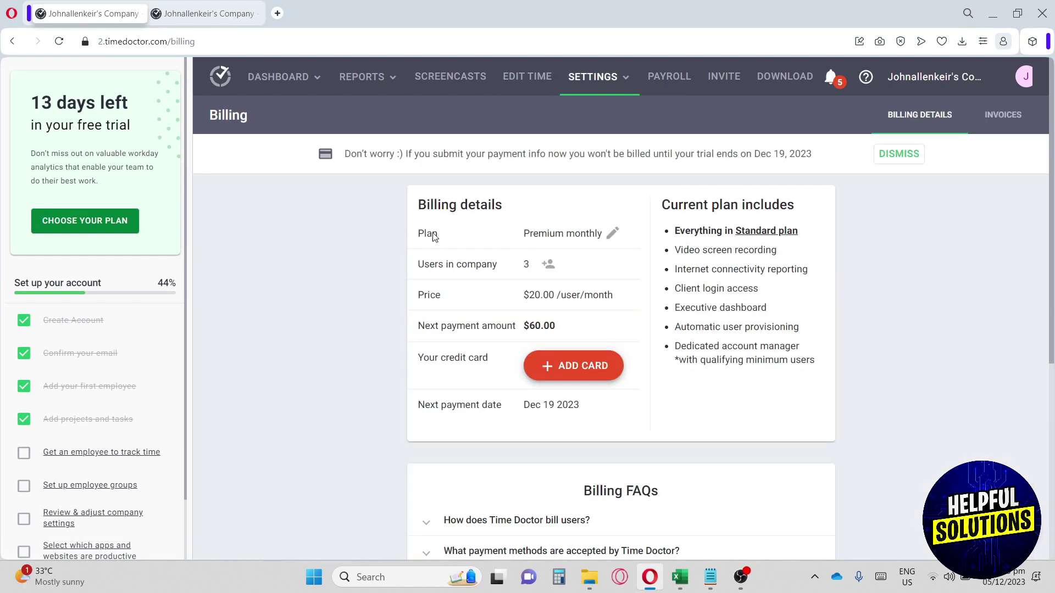
drag(418, 234, 564, 238)
click(612, 233)
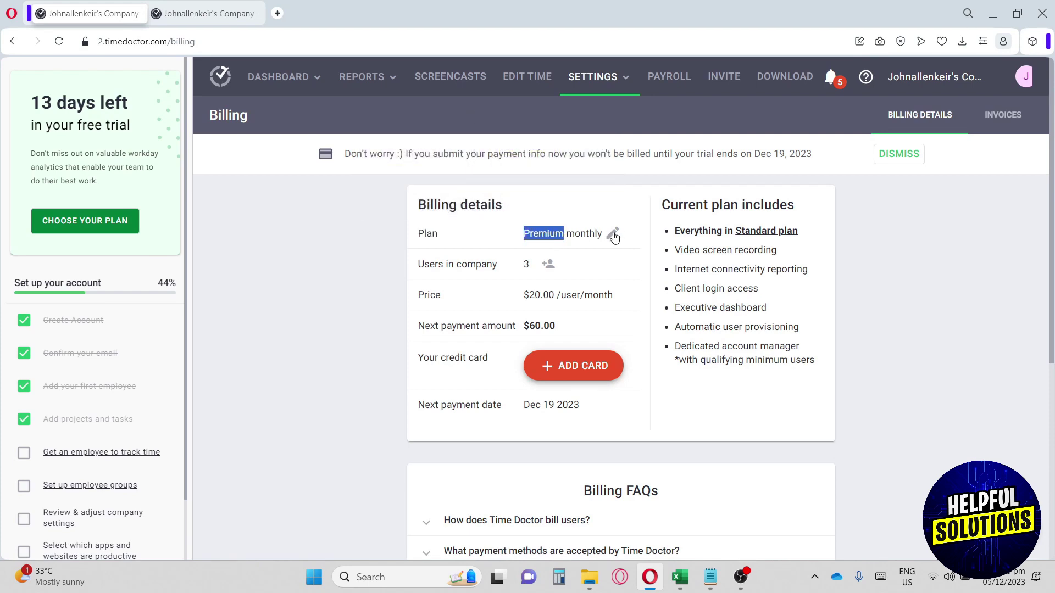
scroll(614, 231, down, 2)
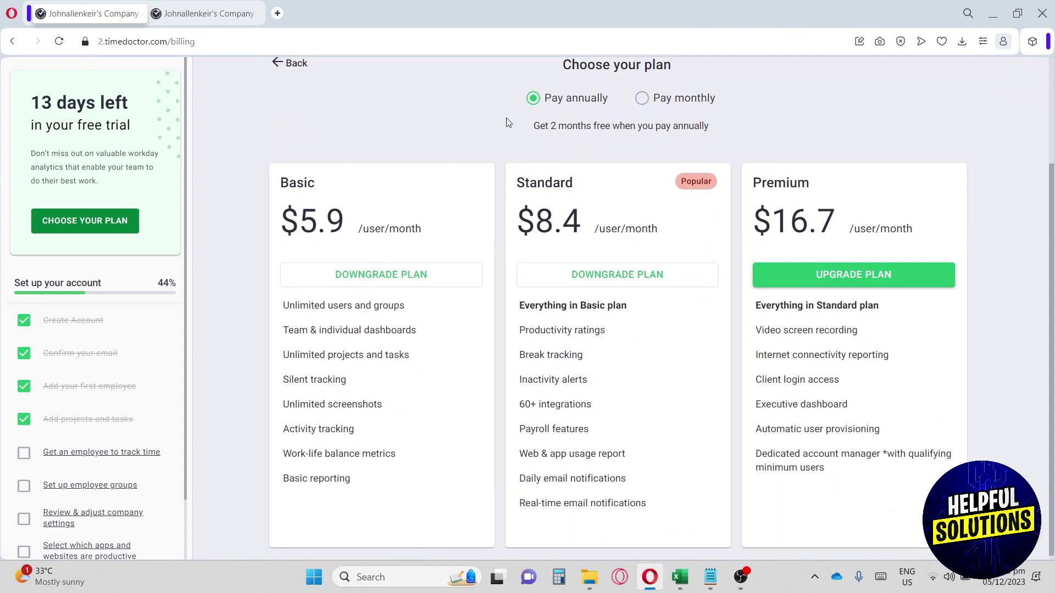
scroll(525, 122, up, 1)
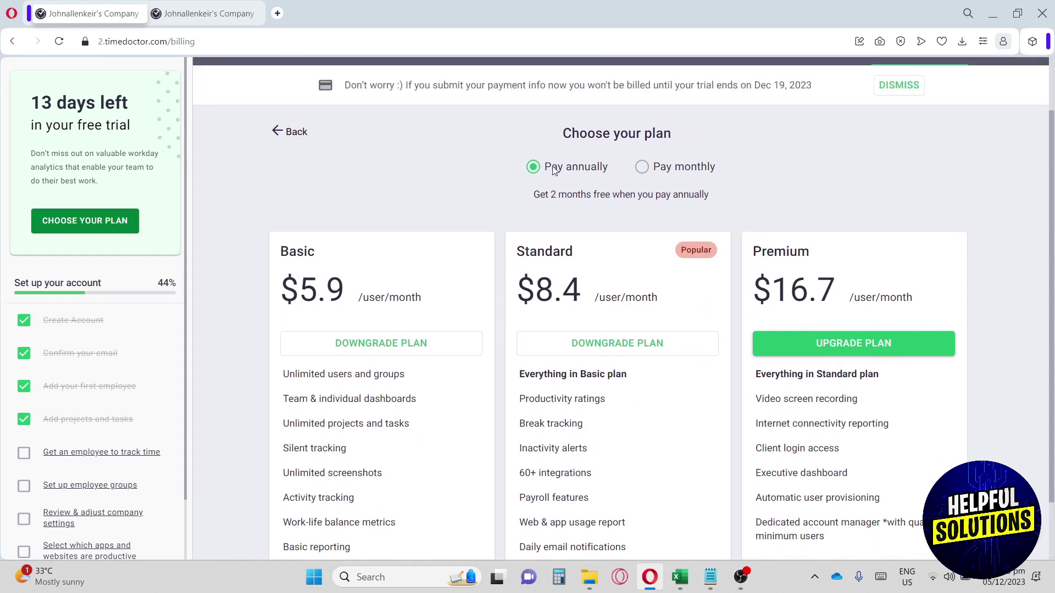
- Show the plan prices for monthly payment
click(637, 168)
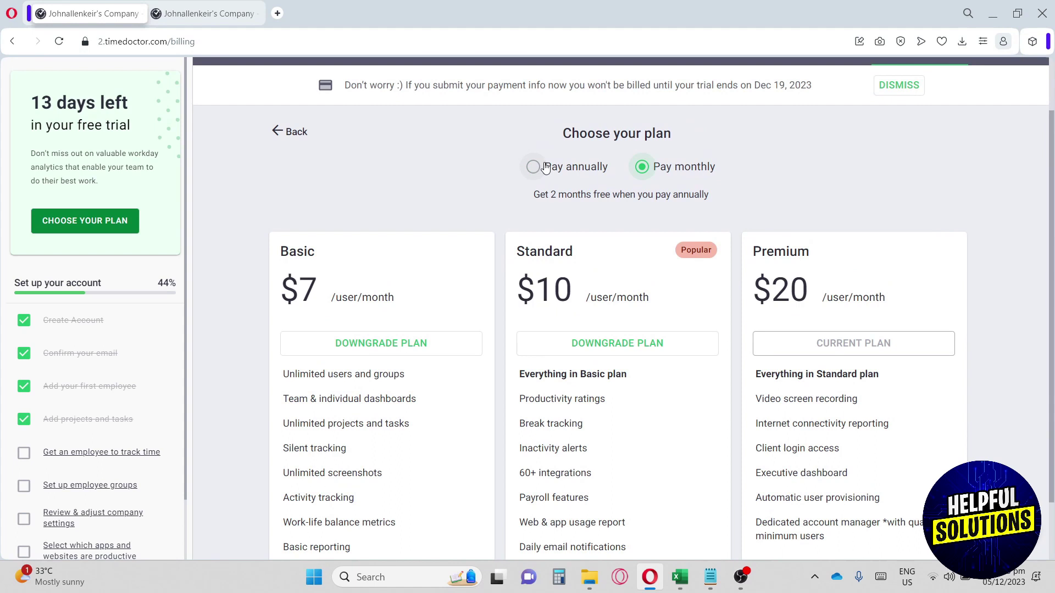
scroll(620, 183, down, 1)
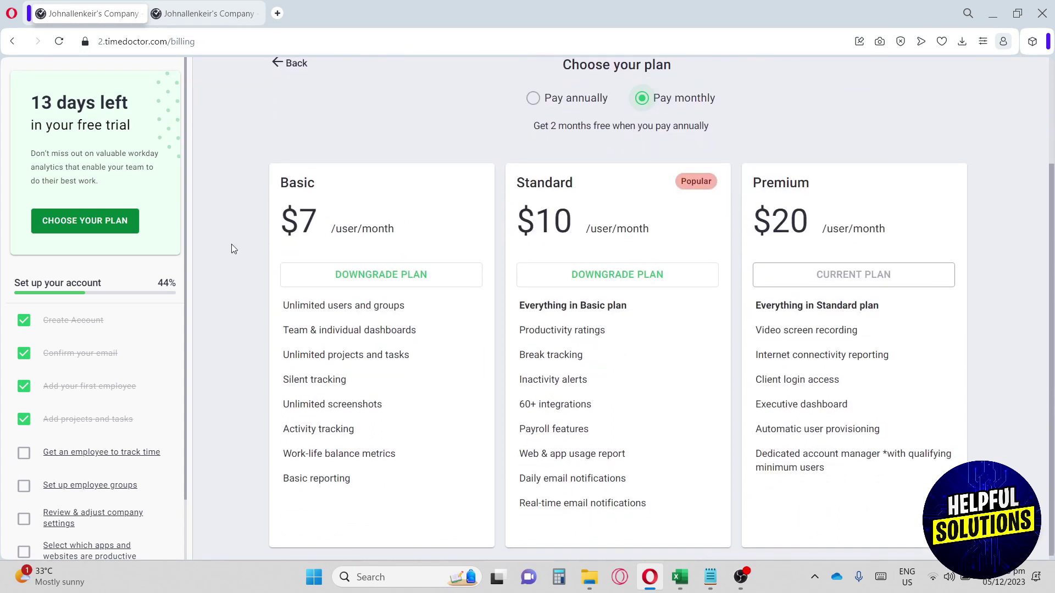
double_click(288, 220)
click(295, 321)
- Switch back to annual pricing: Basic $5.9, Standard $8.4, Premium $16.7 per user
drag(518, 185, 583, 181)
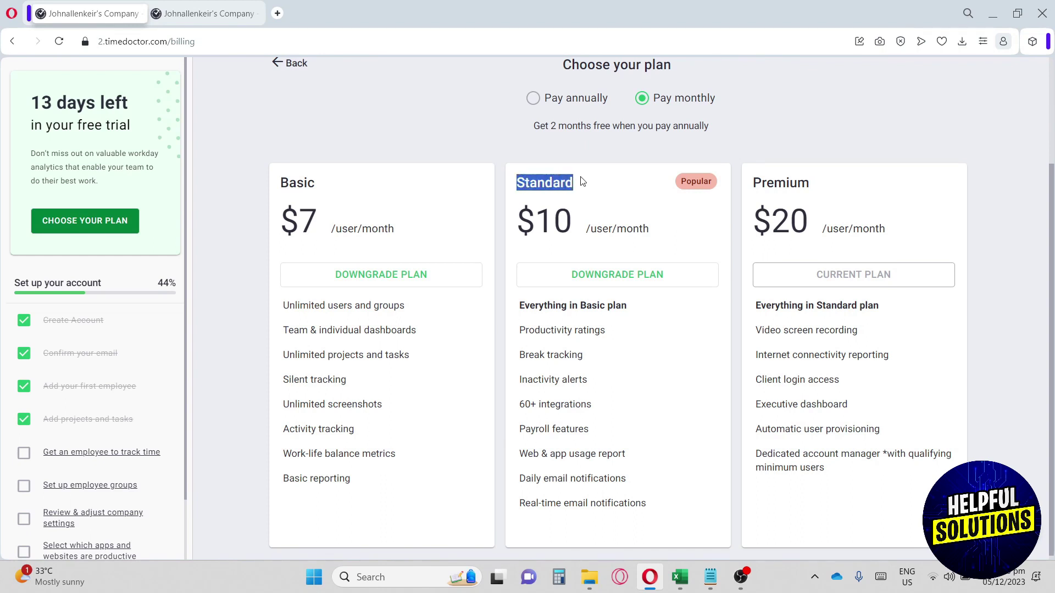
click(767, 183)
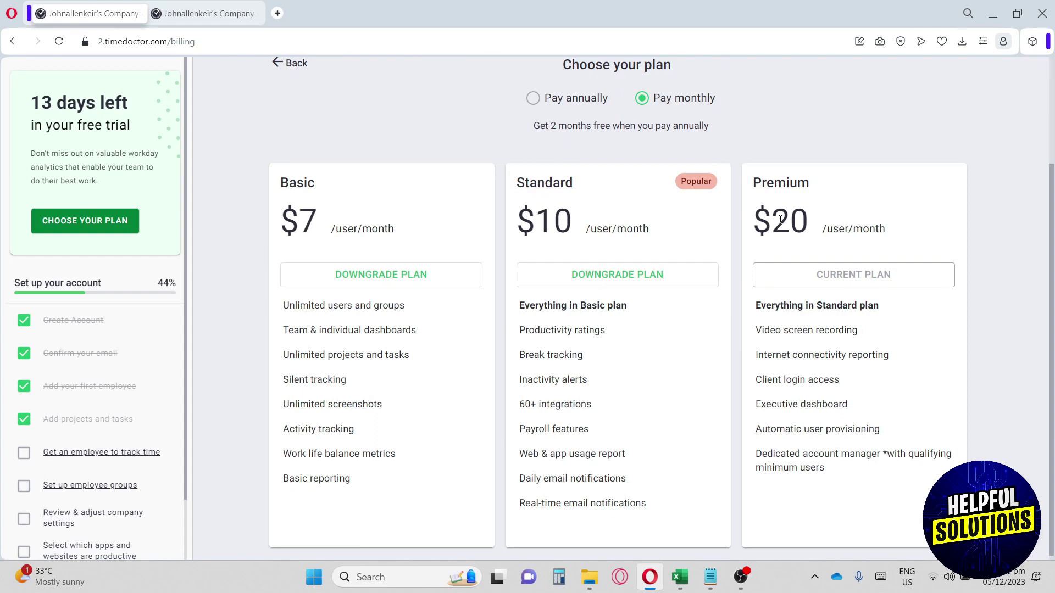
scroll(560, 202, up, 1)
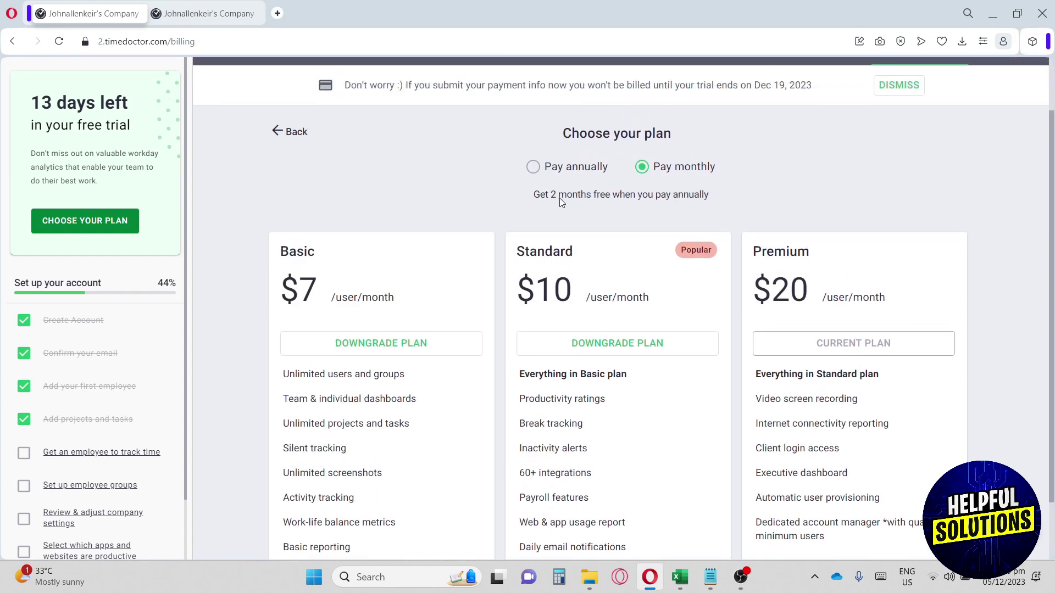
drag(533, 194, 654, 195)
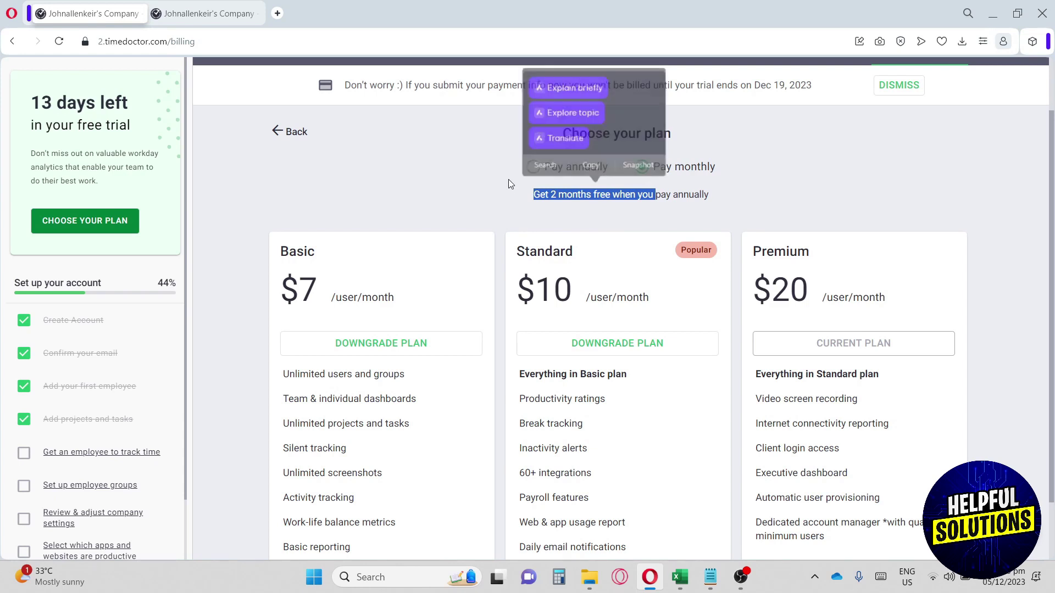
click(533, 167)
scroll(631, 80, up, 1)
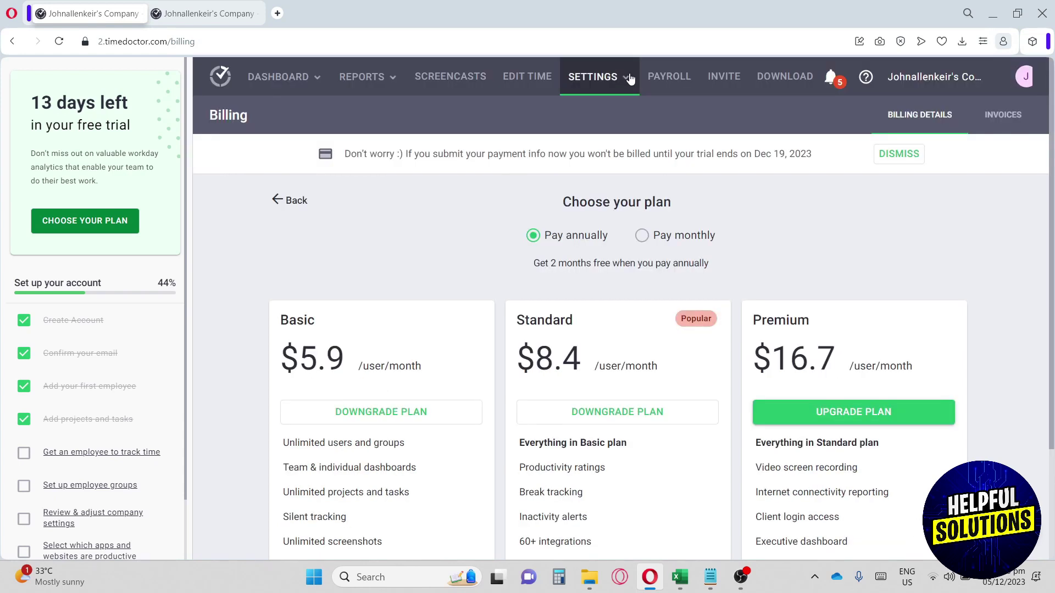
- Check Payroll showing all three users at 0 USD, then go to the invite-by-email form
click(674, 76)
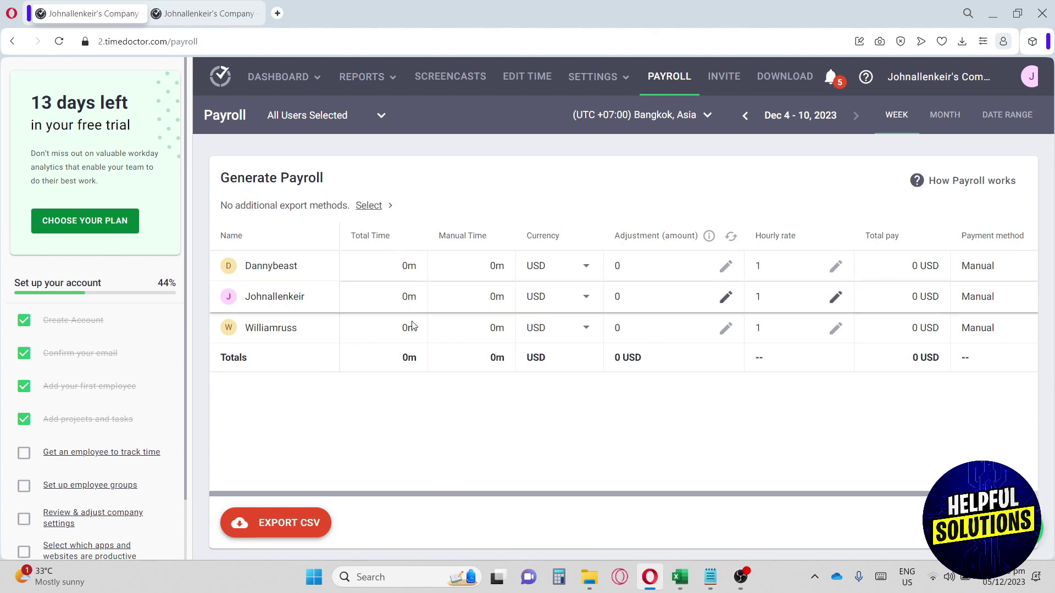
click(735, 86)
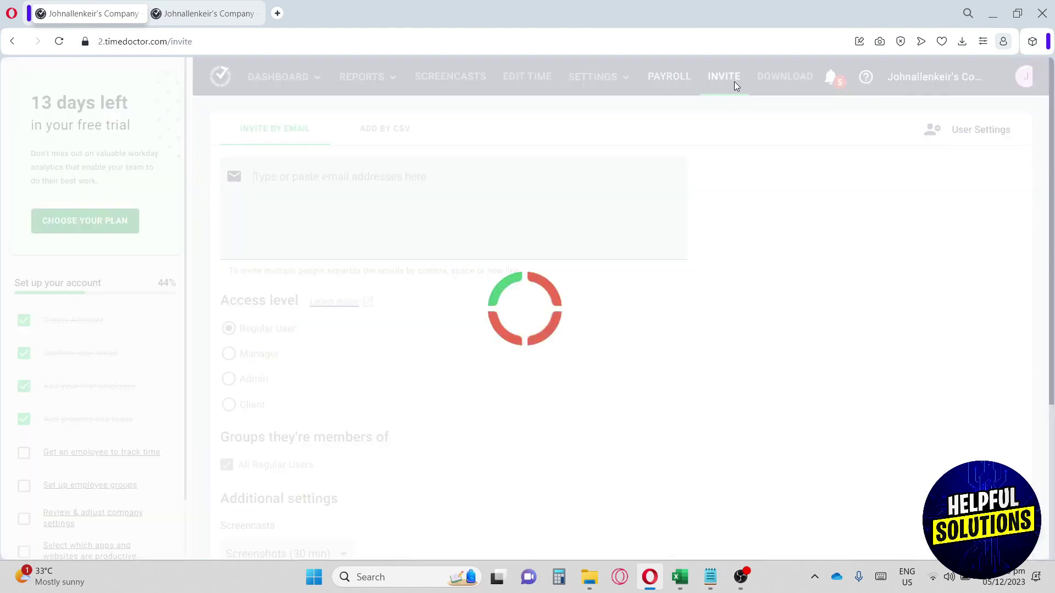
scroll(588, 273, down, 6)
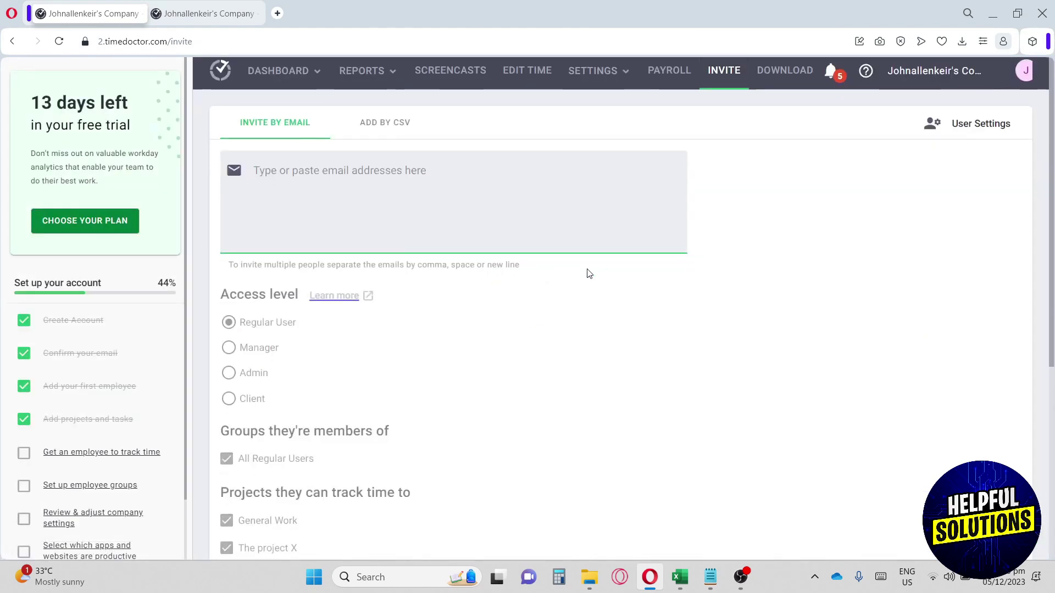